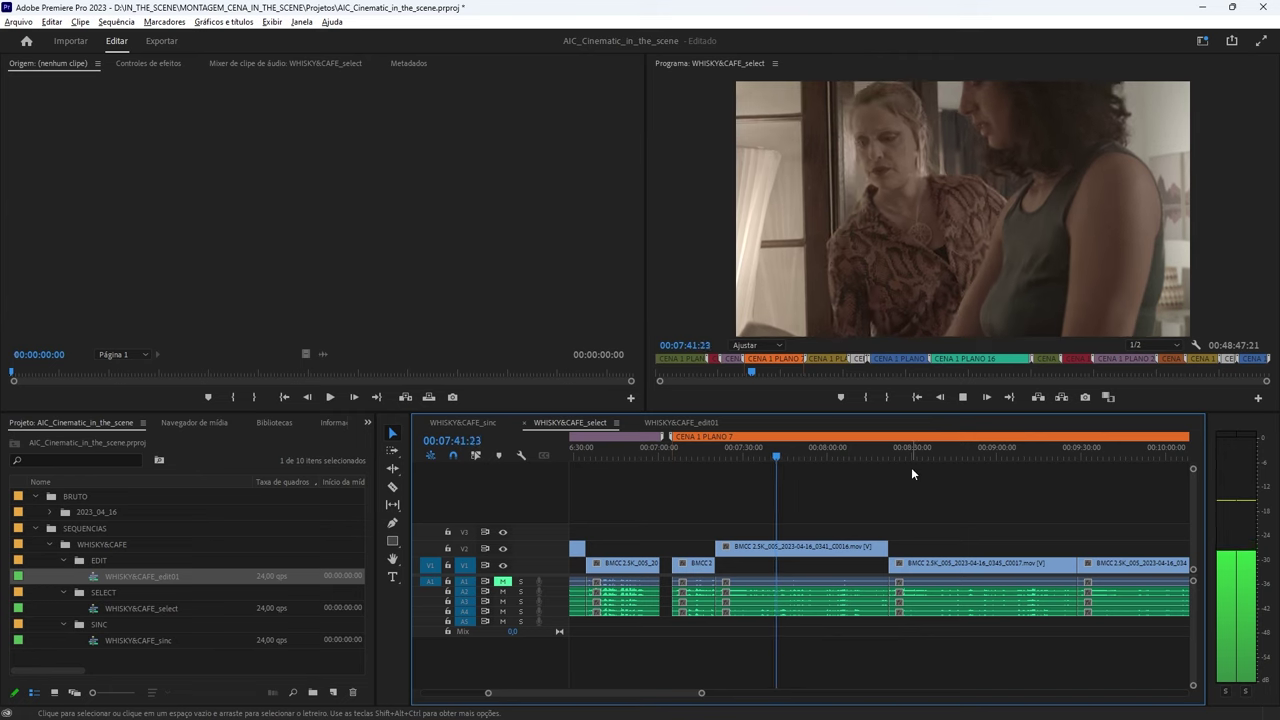
Play the CENA 1 PLANO 7 take on V2 of the select sequence and stop before it ends
click(734, 452)
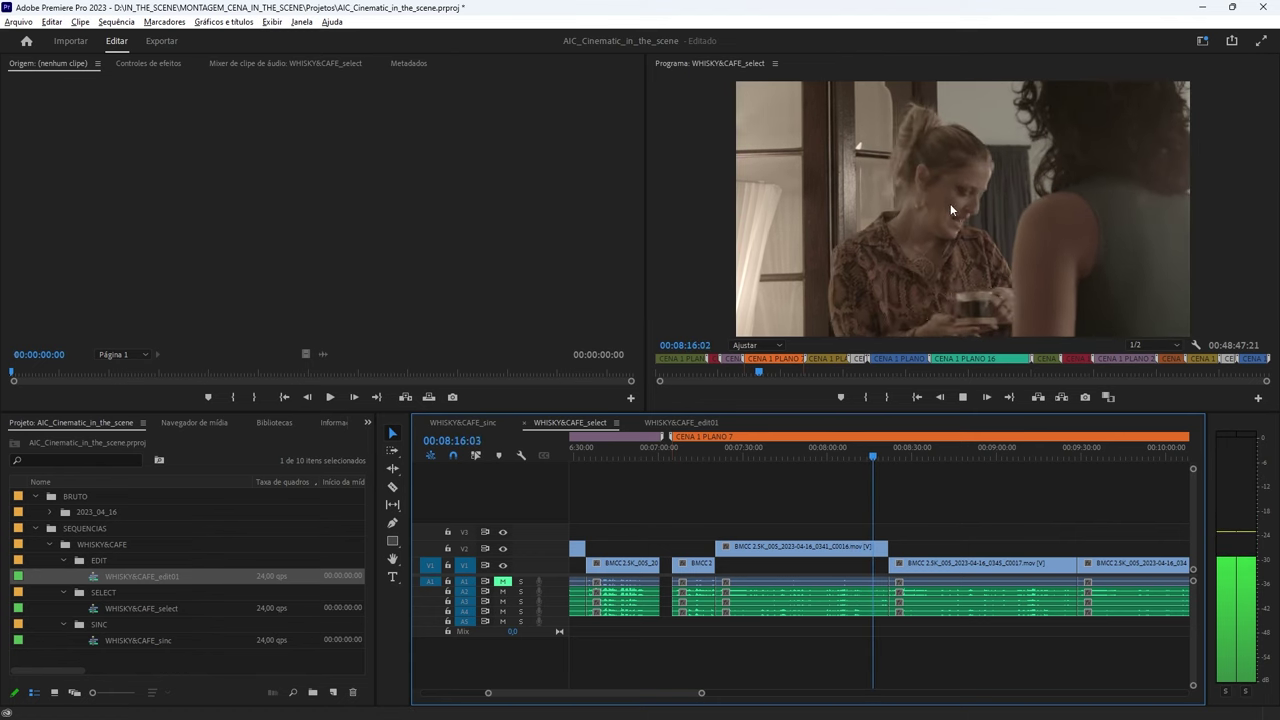
key(space)
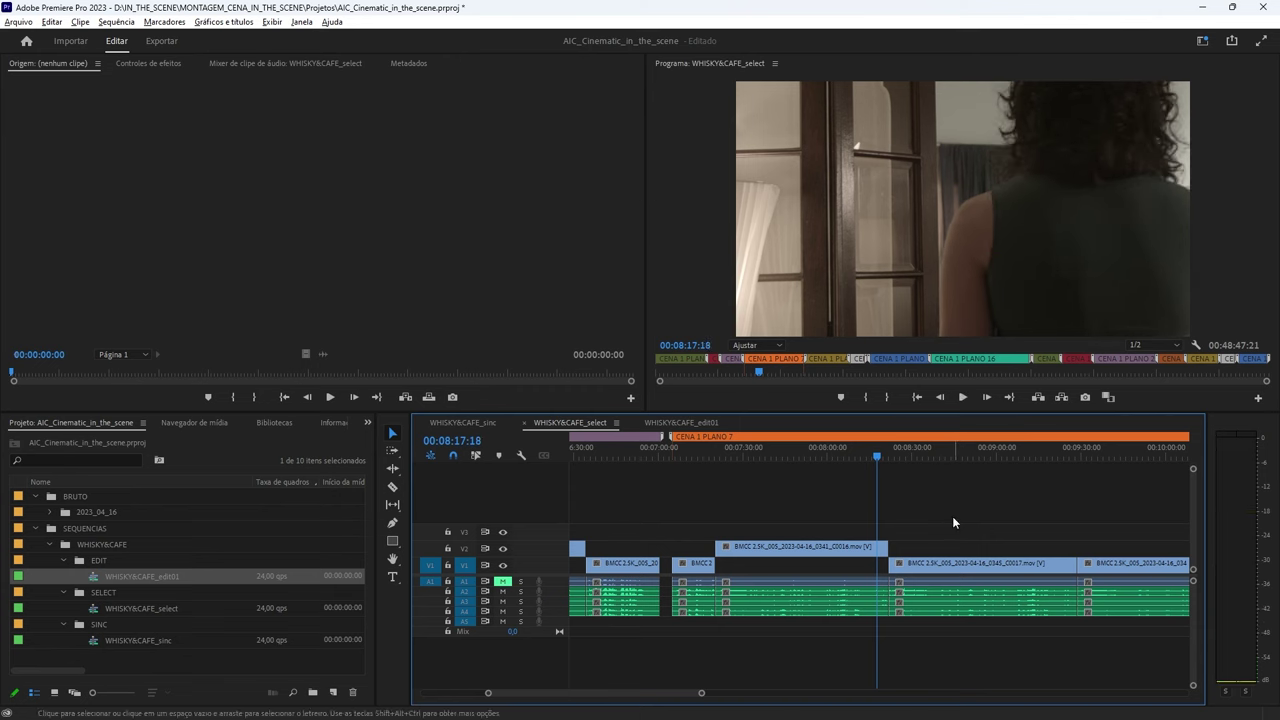
Locate the CENA 1 PLANO 9 take on V2 and play it from its first frame
key(minus)
key(minus)
key(minus)
key(minus)
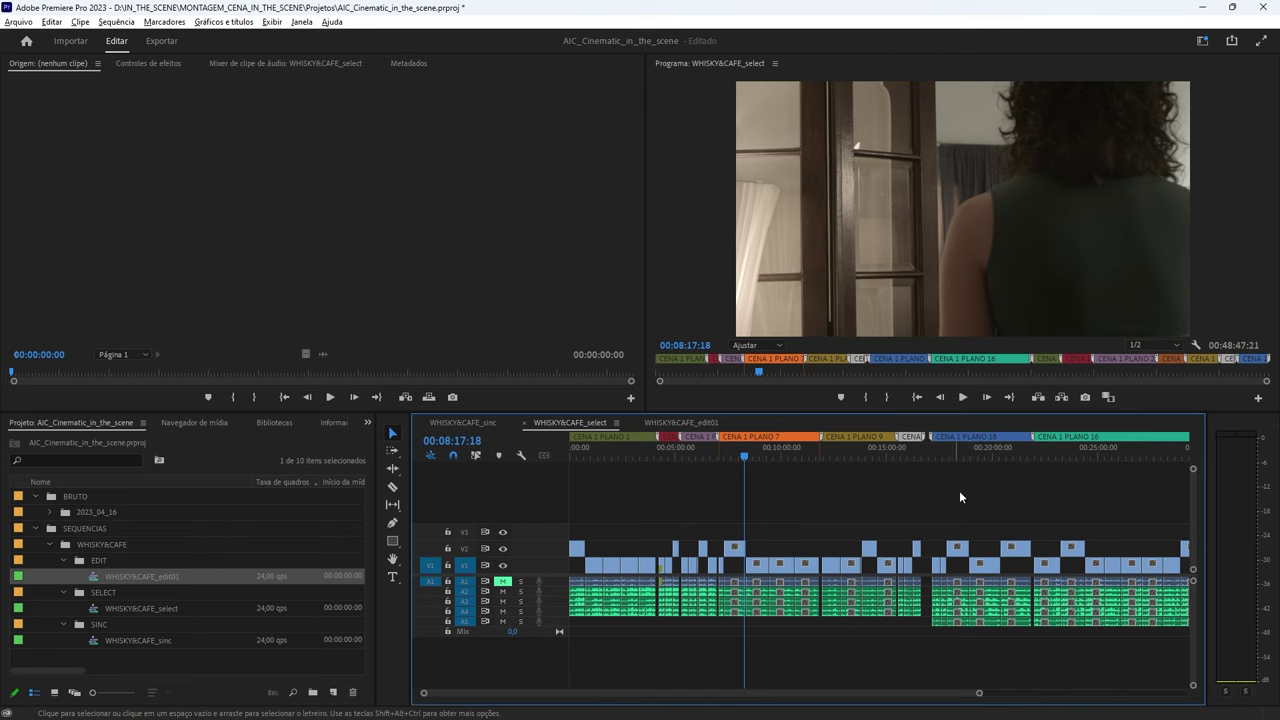
key(equal)
click(1118, 450)
key(equal)
key(equal)
key(equal)
key(Up)
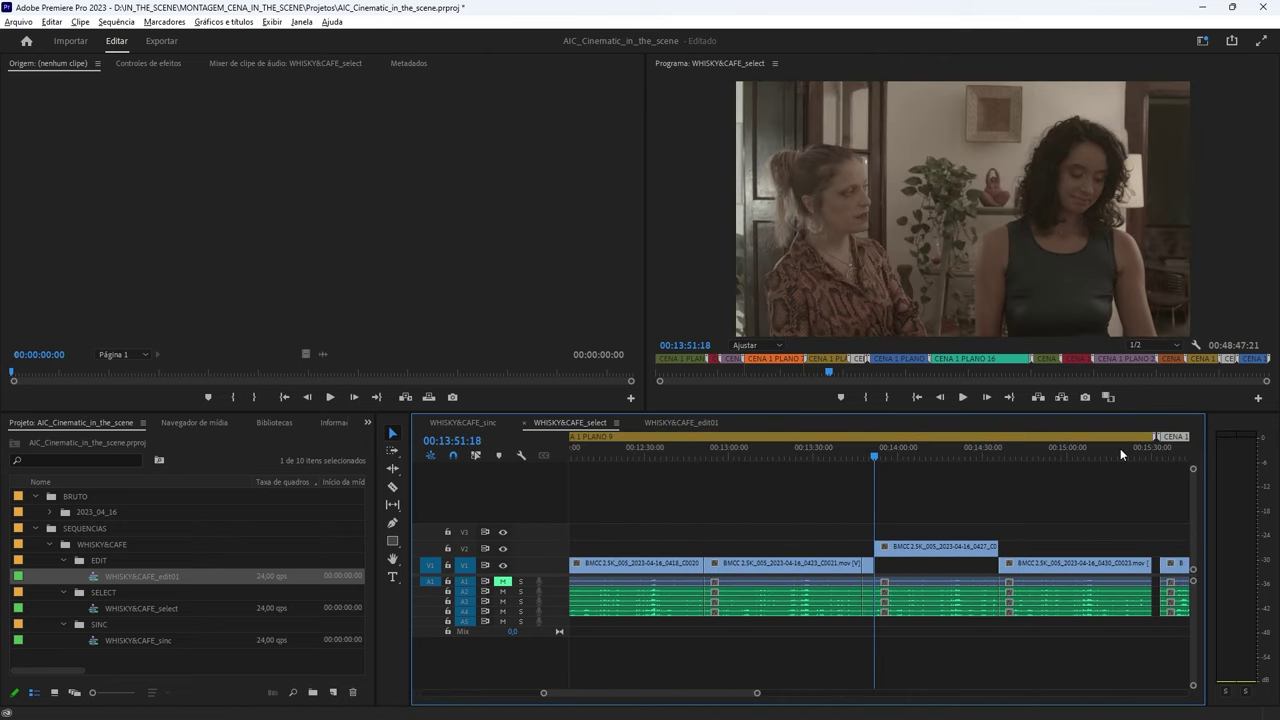
key(minus)
key(minus)
key(equal)
key(equal)
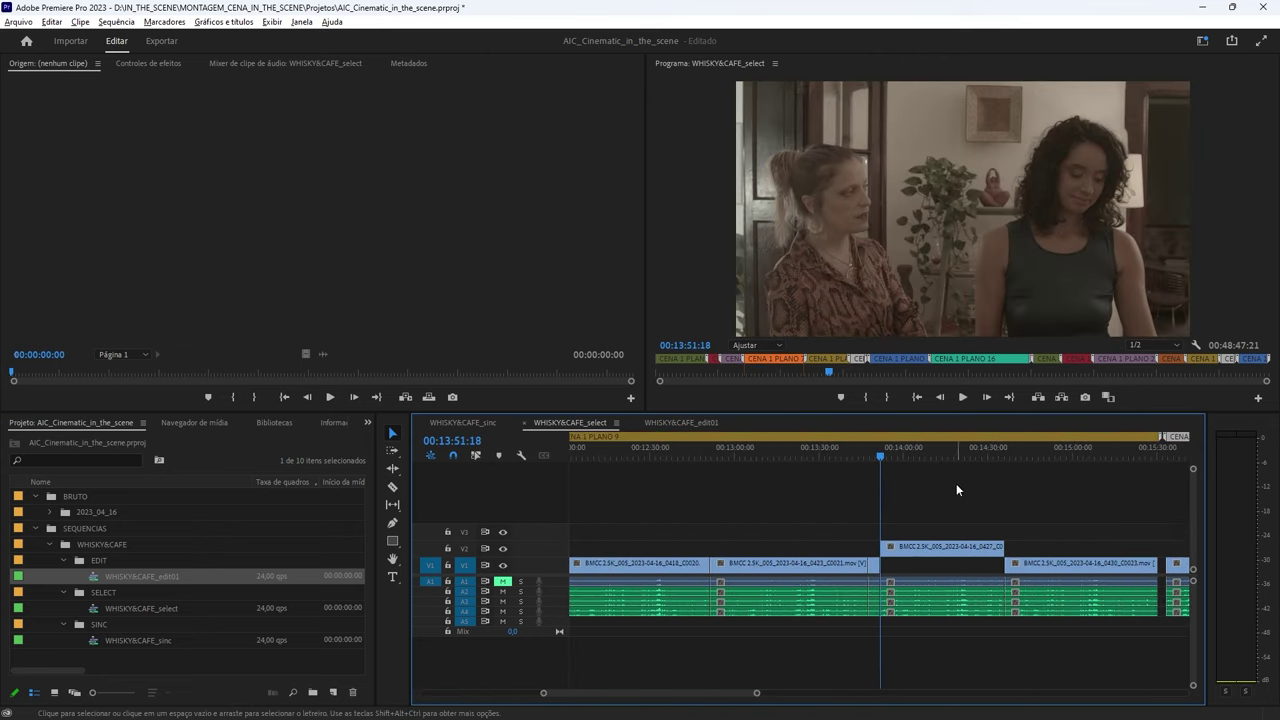
key(space)
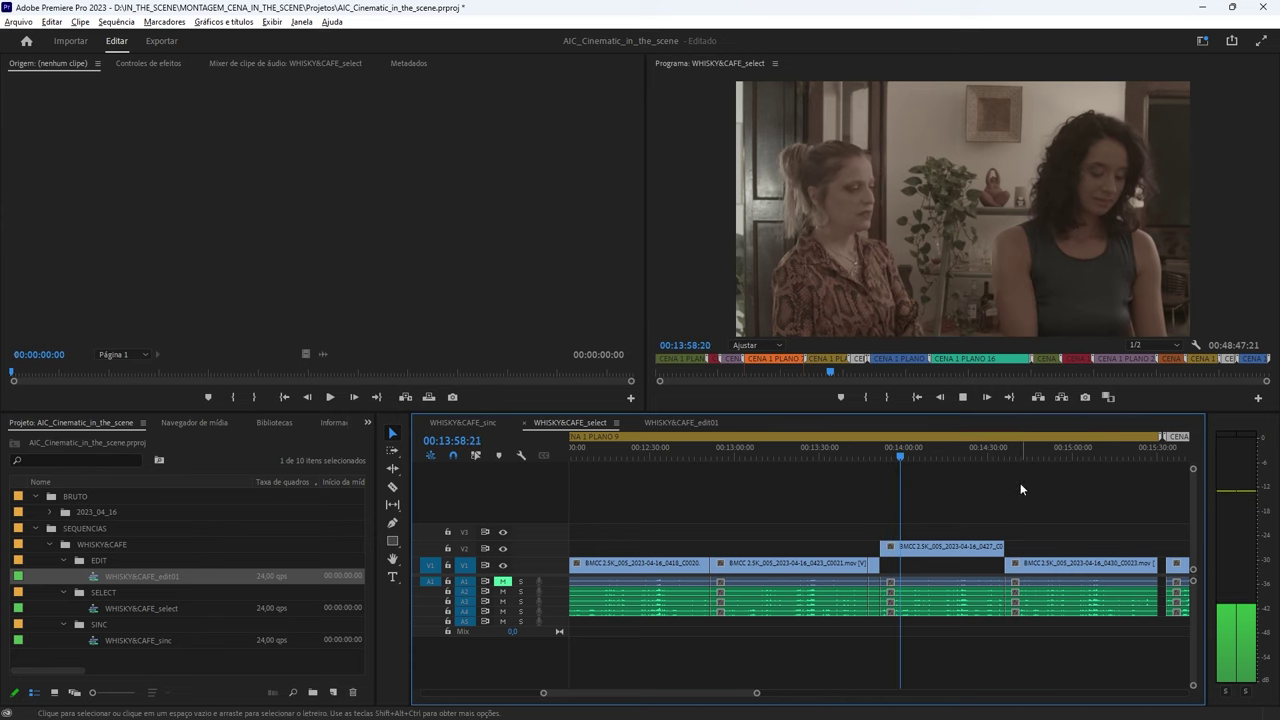
Skip ahead within the CENA 1 PLANO 9 take on V2 and play its remaining part
key(minus)
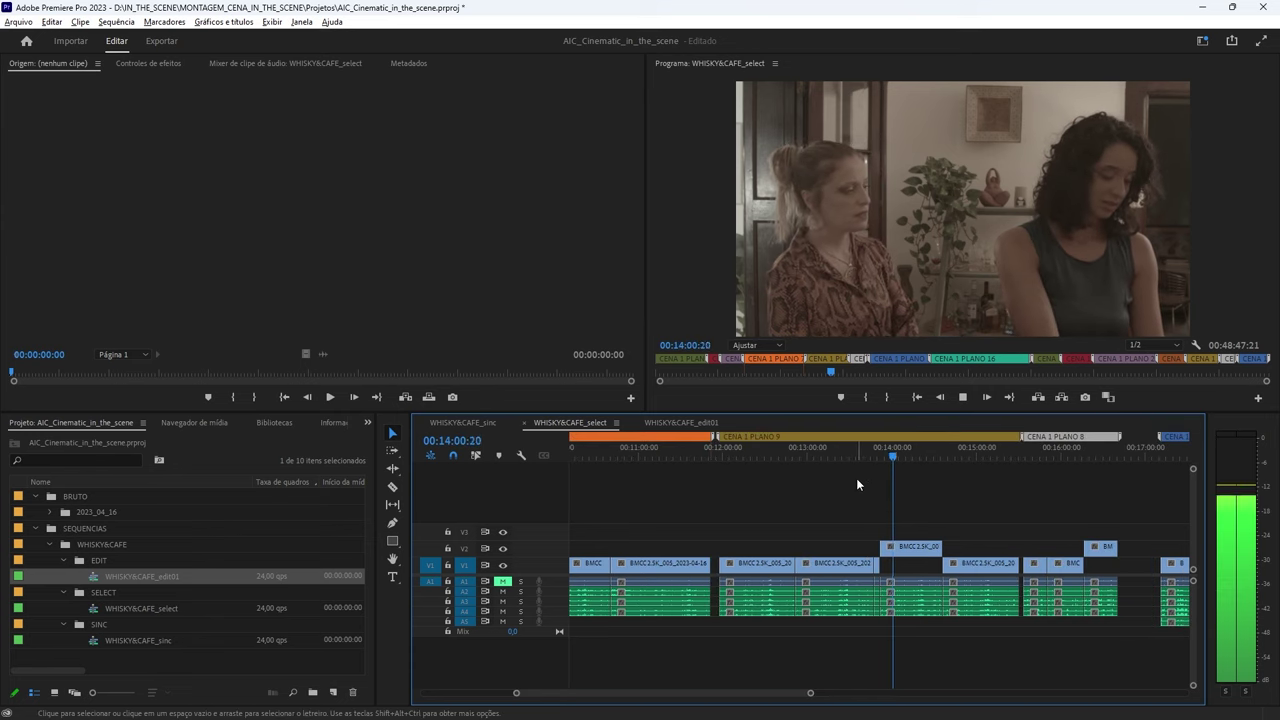
key(minus)
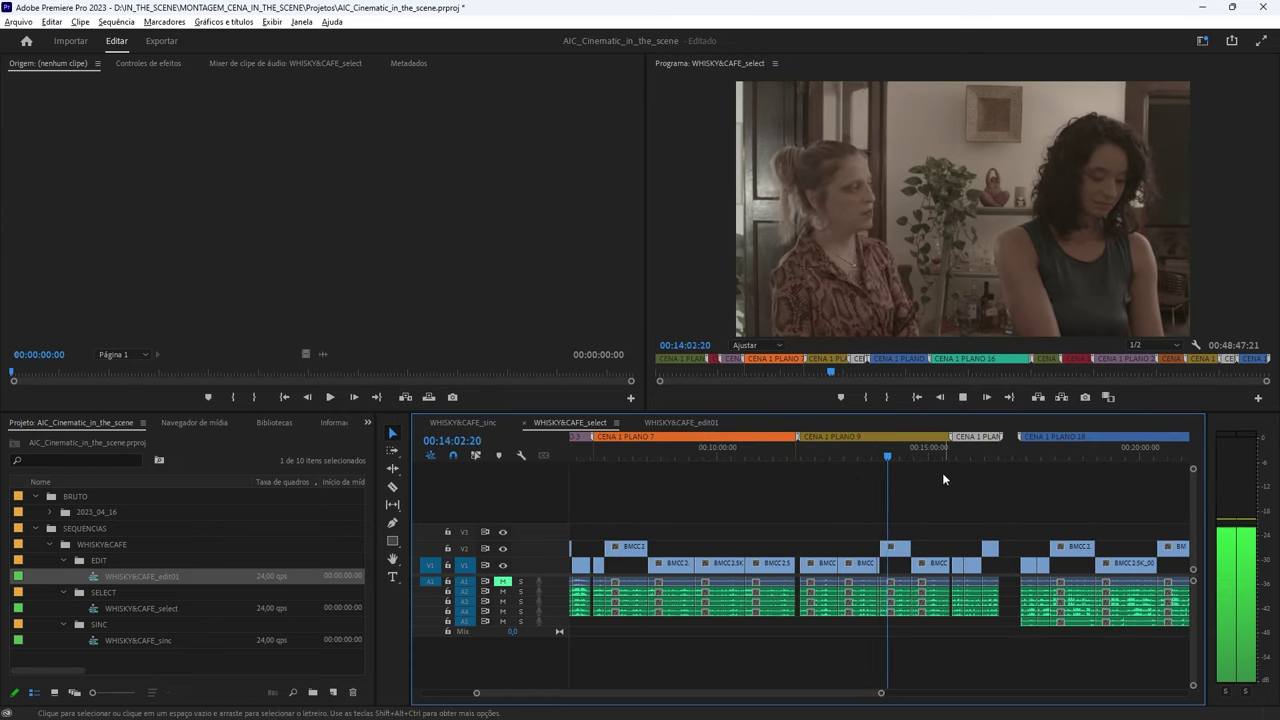
key(equal)
key(equal)
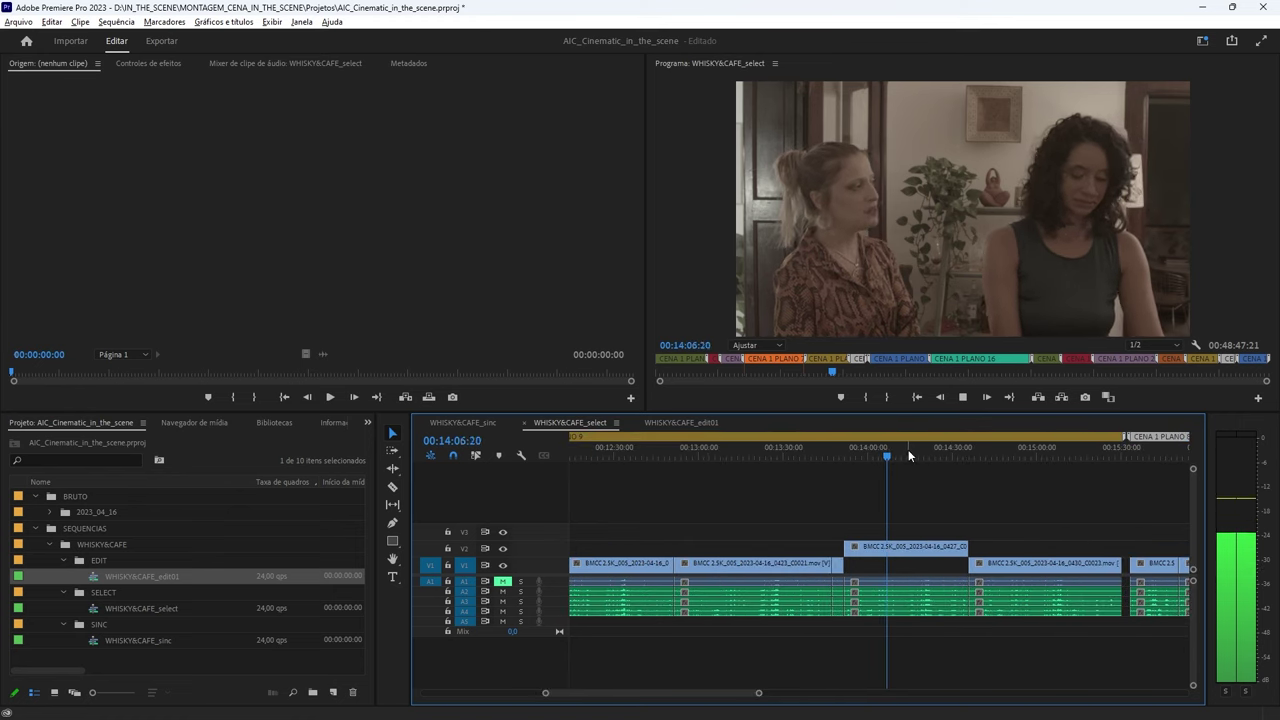
click(906, 450)
key(space)
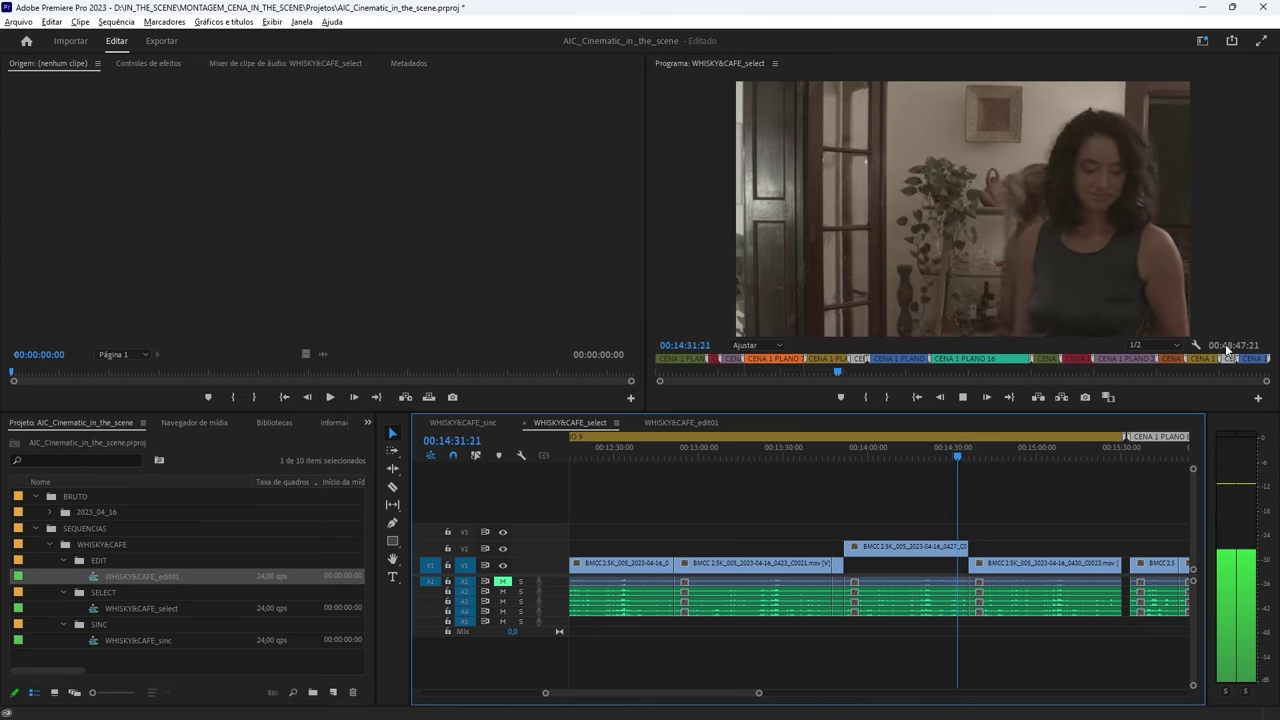
Play the CENA 1 PLANO 8 take on V2 from its start and return the playhead to about 00:16:20
key(minus)
key(minus)
click(1050, 446)
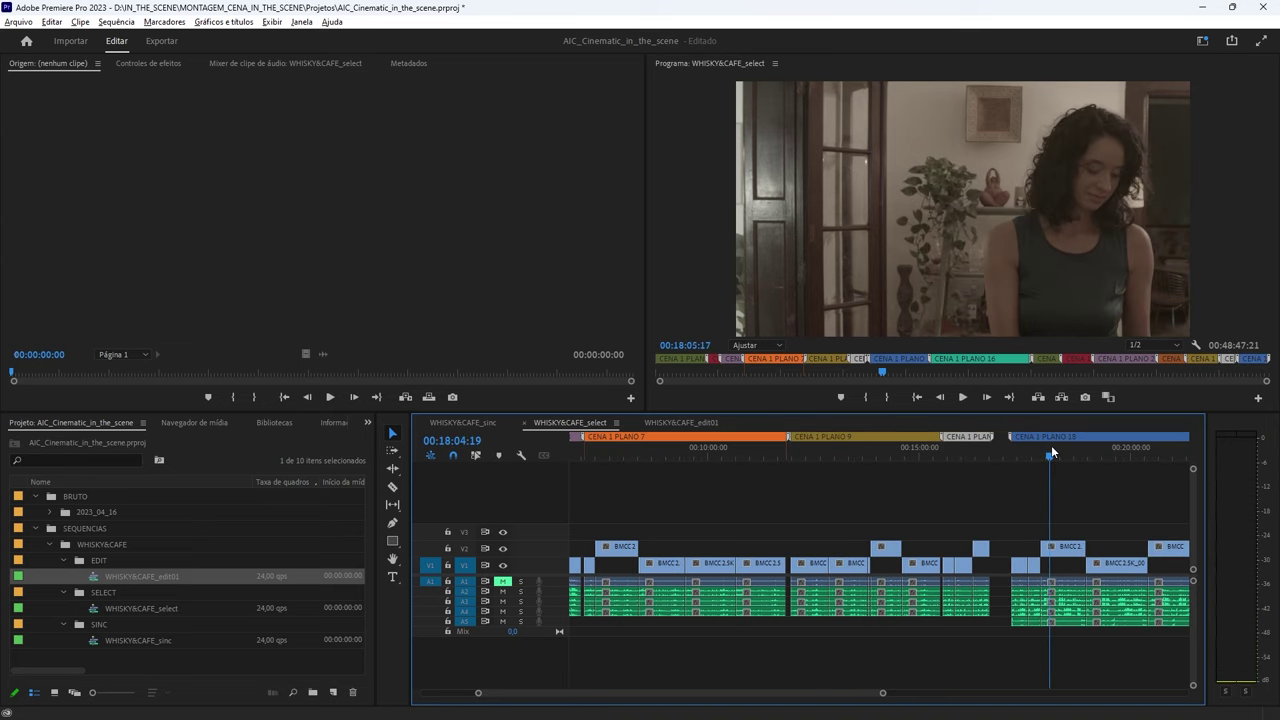
click(981, 446)
key(equal)
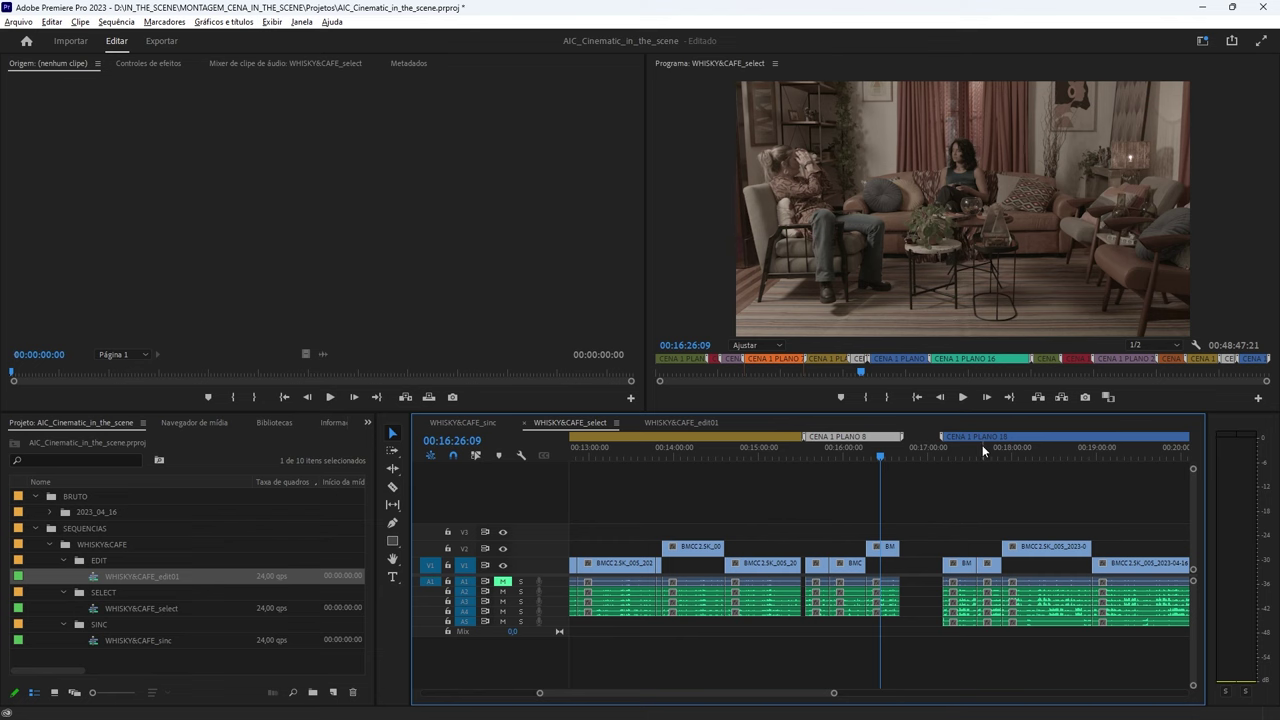
key(Up)
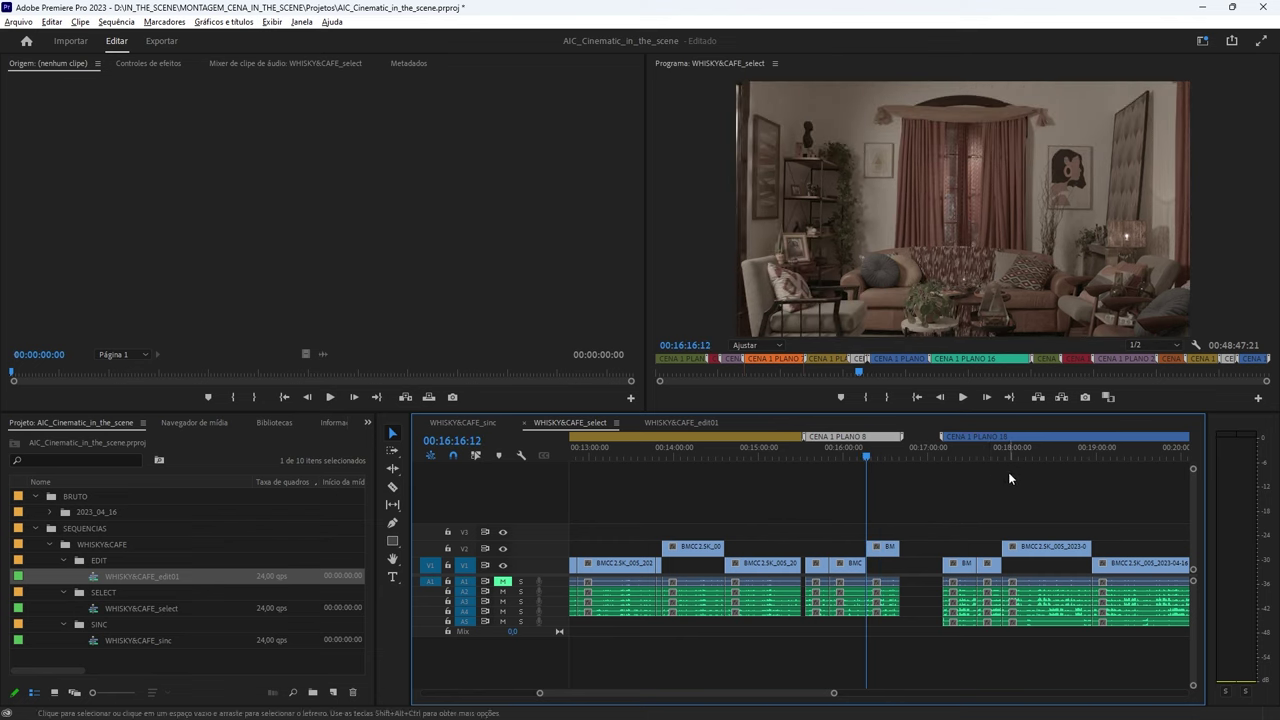
key(space)
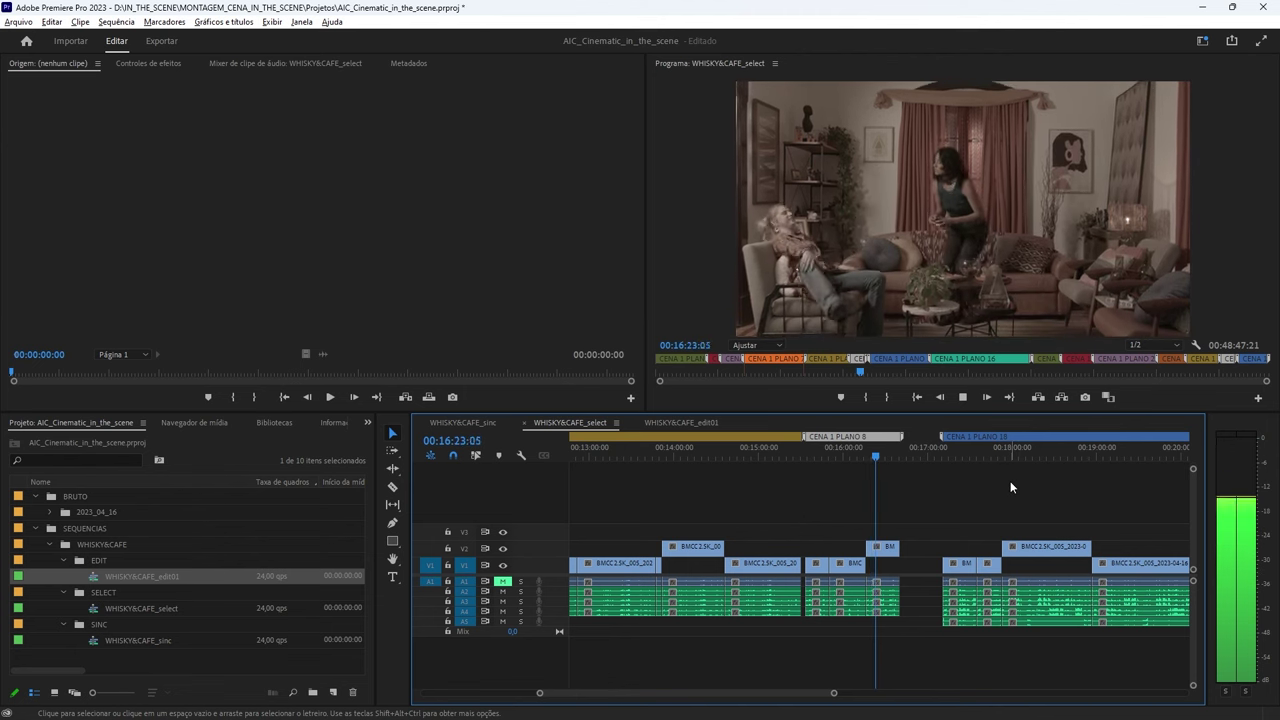
key(equal)
key(equal)
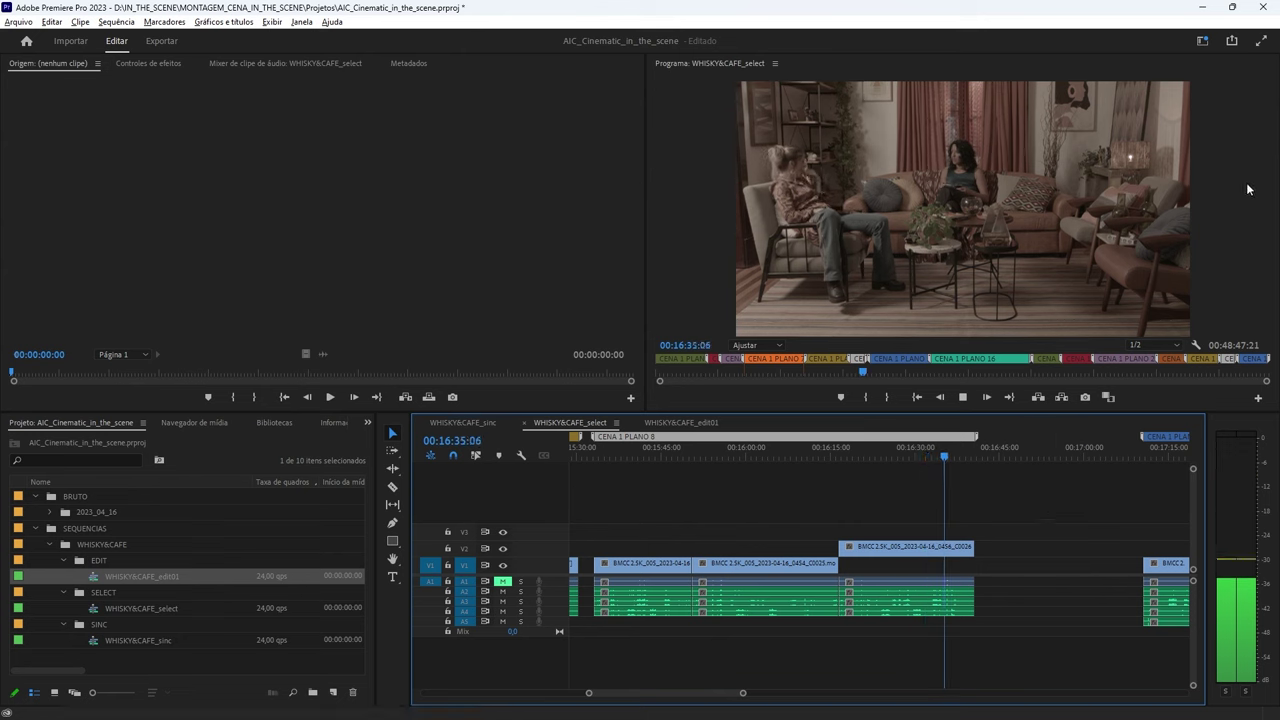
key(space)
drag(842, 451, 862, 455)
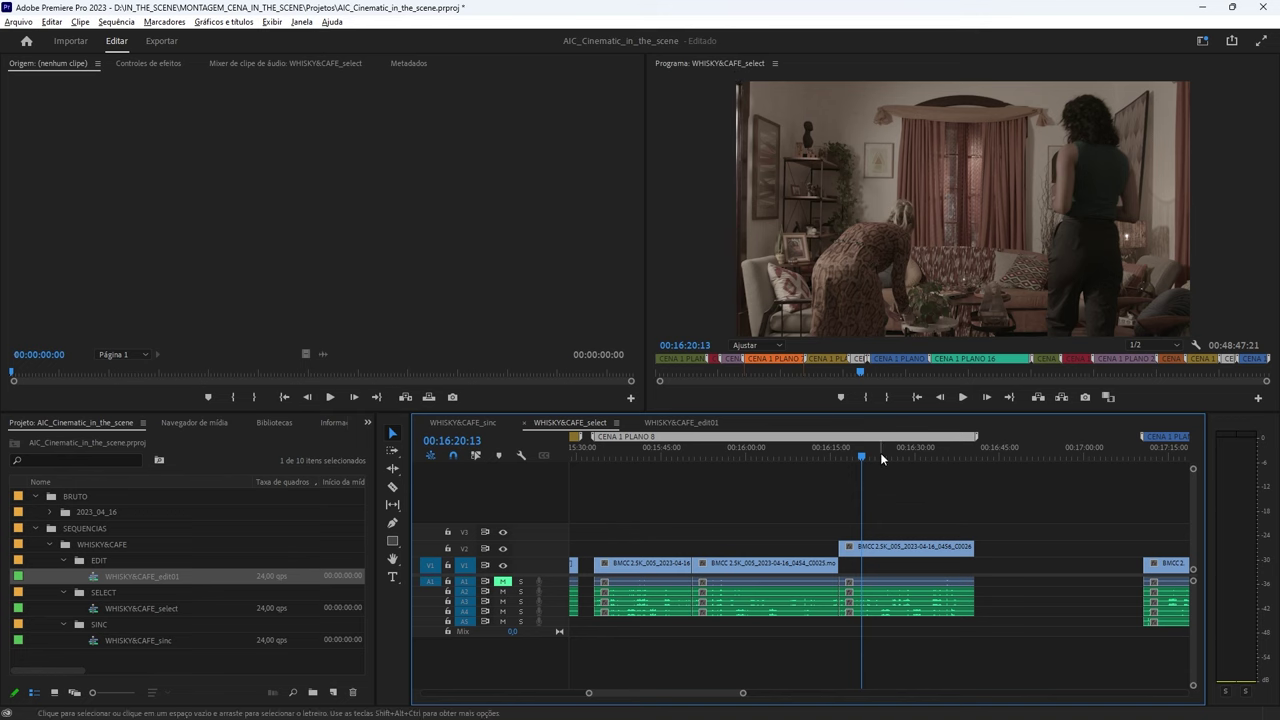
Locate the CENA 1 PLANO 12 take on V2 and place the playhead near its start
scroll(880, 454, down, 3)
click(791, 447)
scroll(767, 438, up, 2)
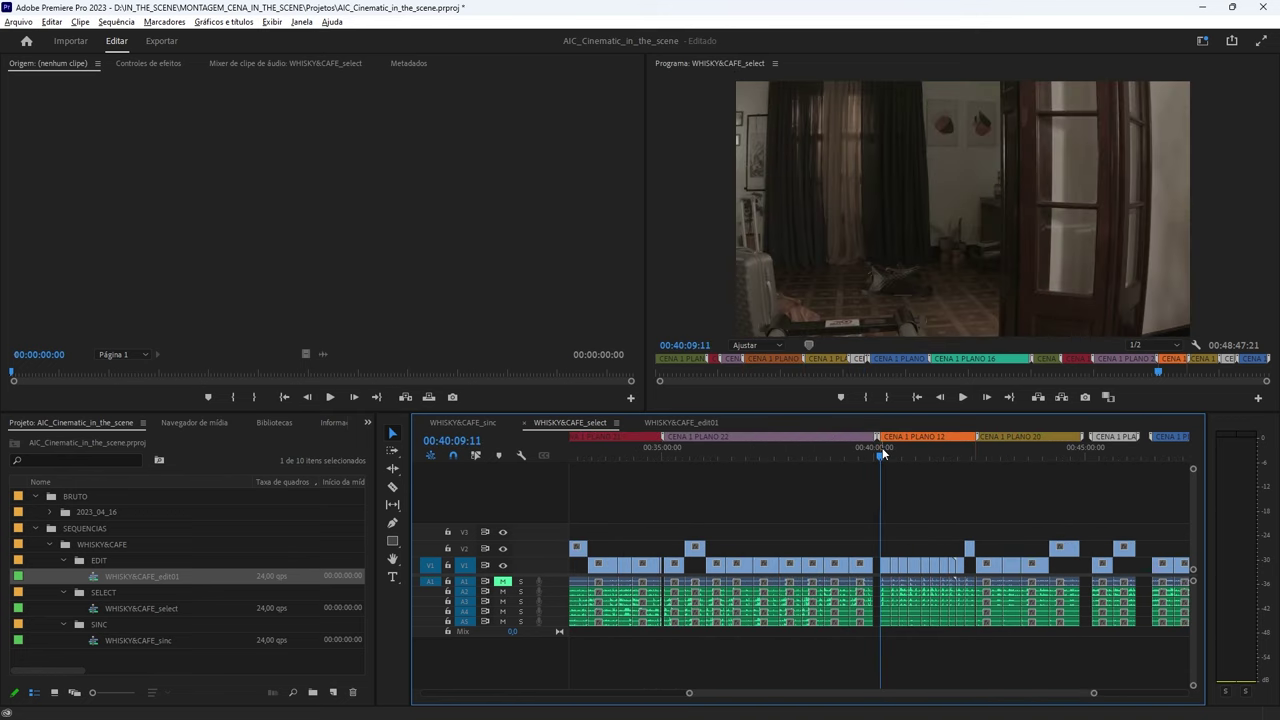
click(966, 447)
scroll(966, 447, up, 3)
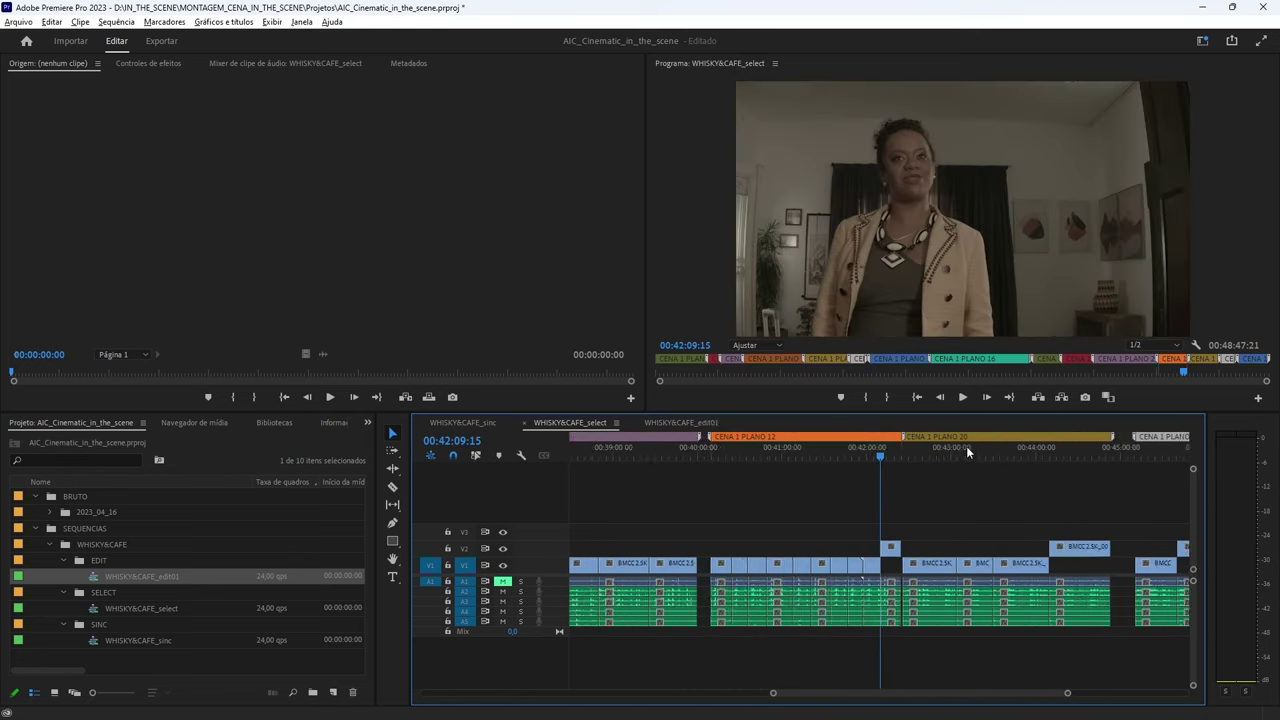
key(space)
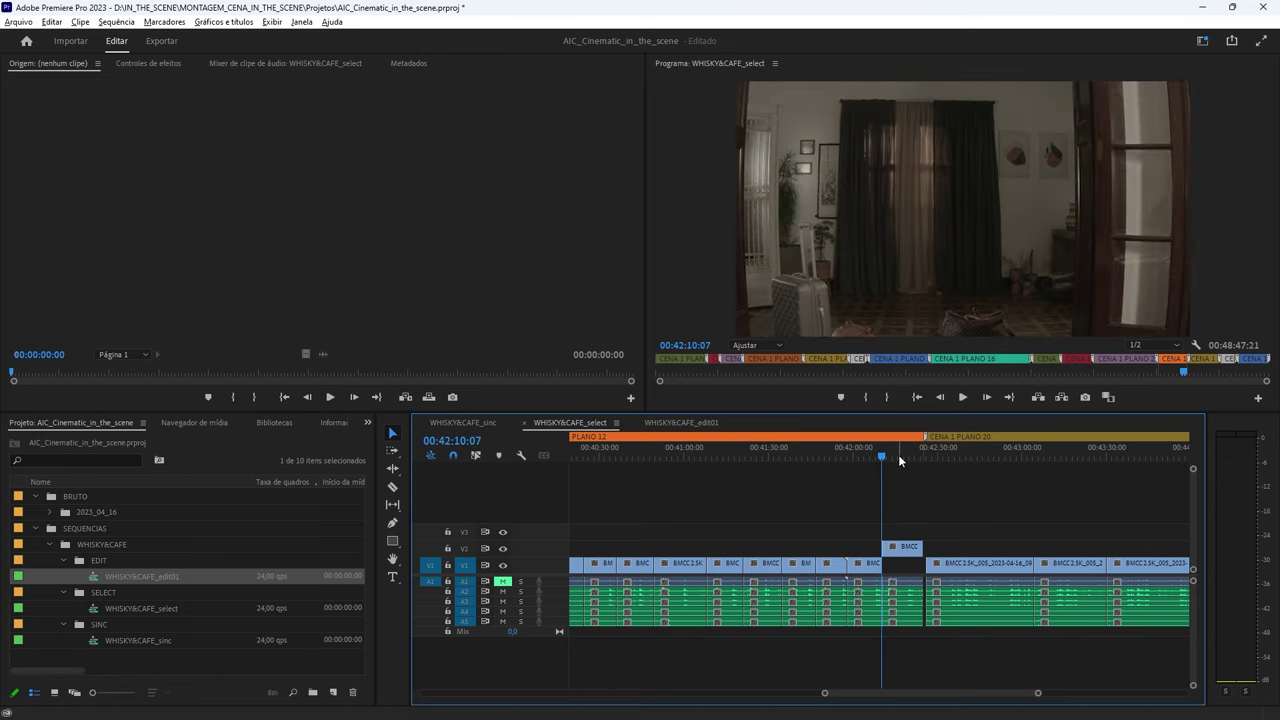
scroll(899, 458, up, 3)
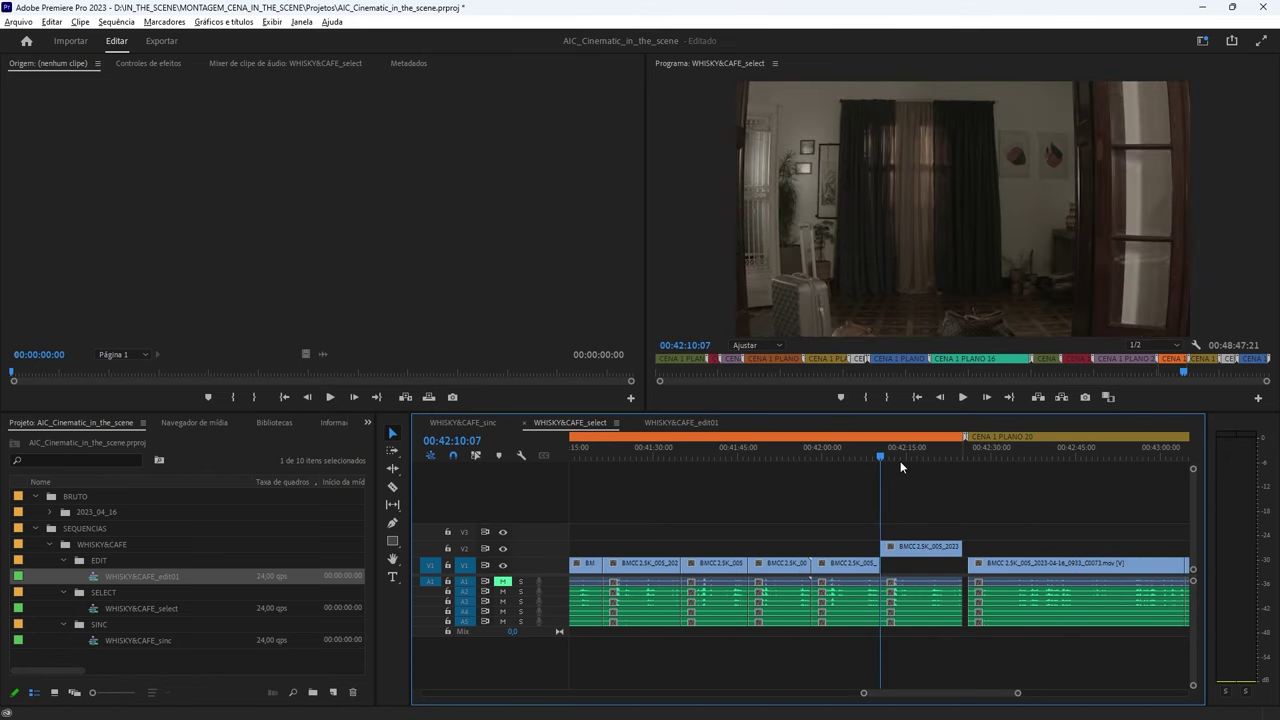
Check frames from CENA 1 PLANO 20, the red-marked section before PLANO 22, and the start of CENA 1 PLANO 16
scroll(900, 461, down, 5)
click(975, 450)
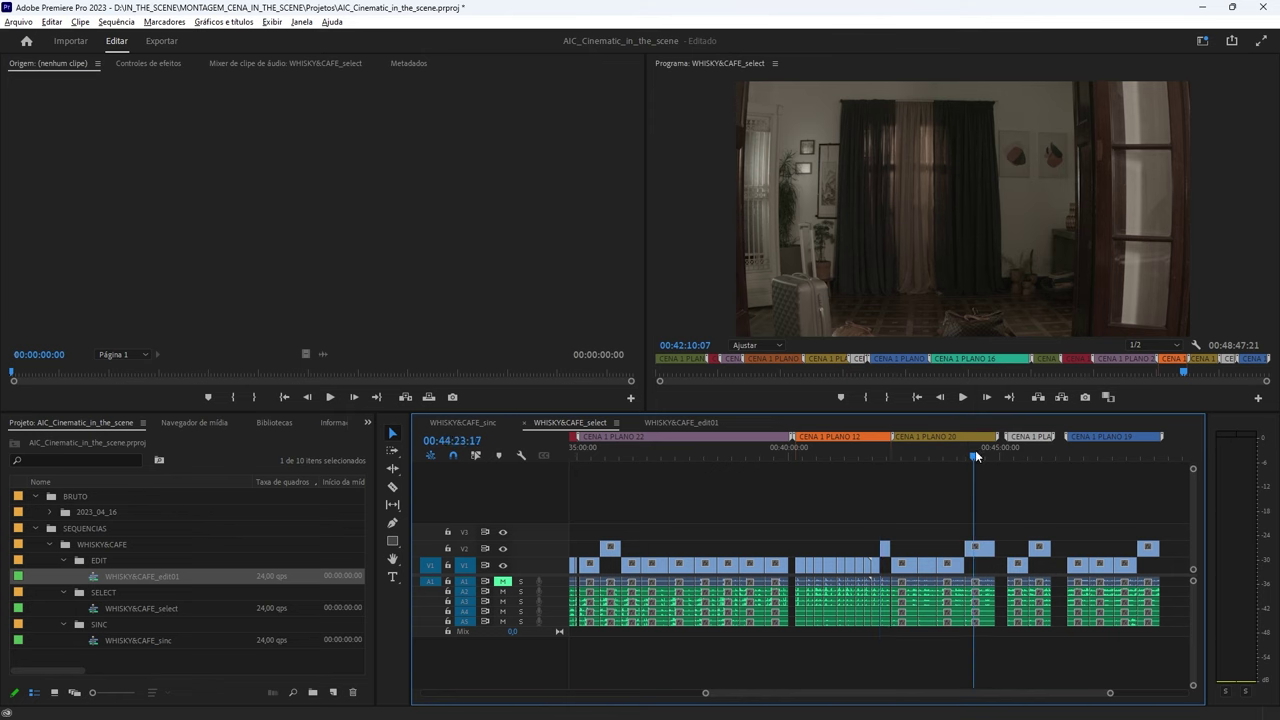
scroll(740, 470, down, 3)
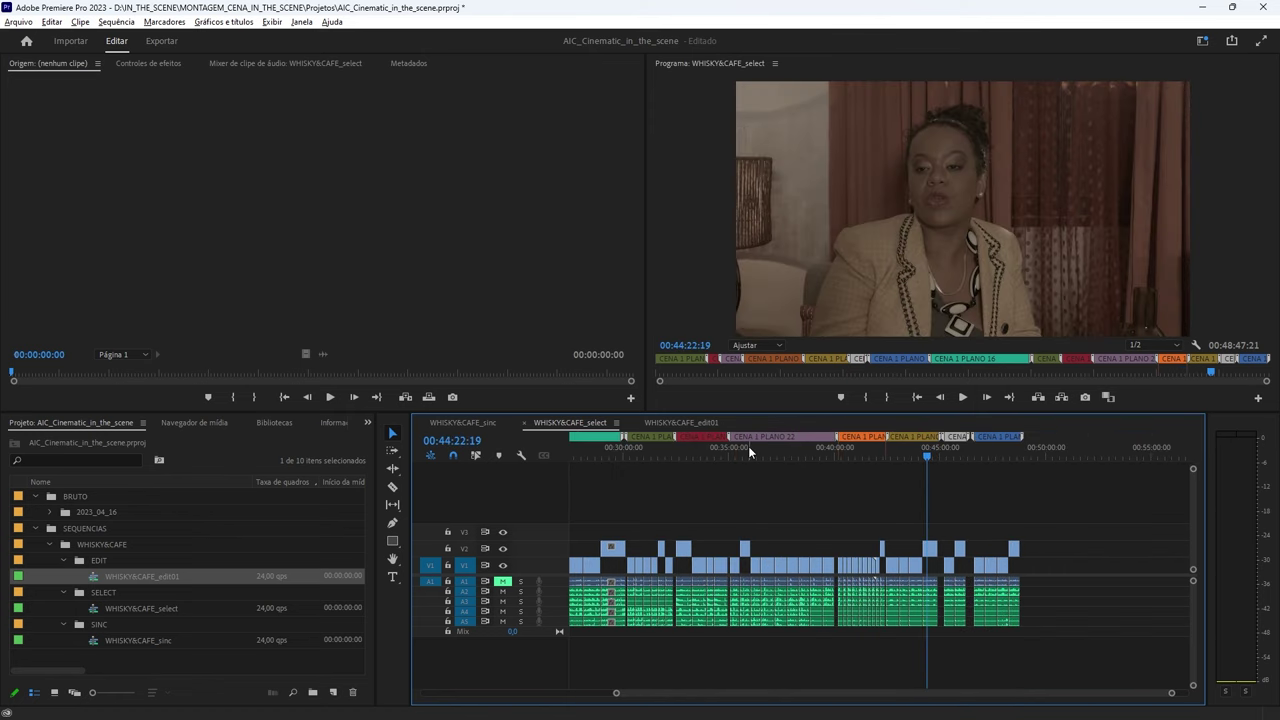
click(748, 449)
scroll(727, 476, up, 2)
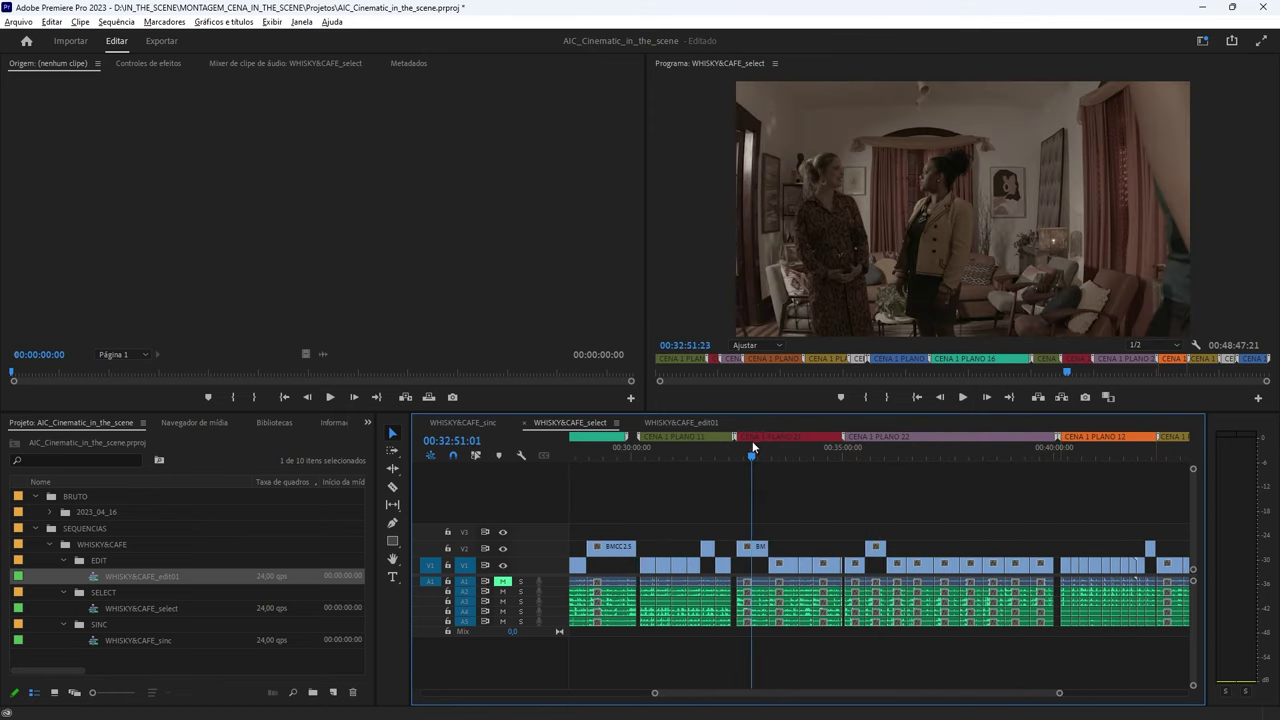
scroll(754, 450, down, 4)
click(846, 447)
scroll(1037, 457, down, 1)
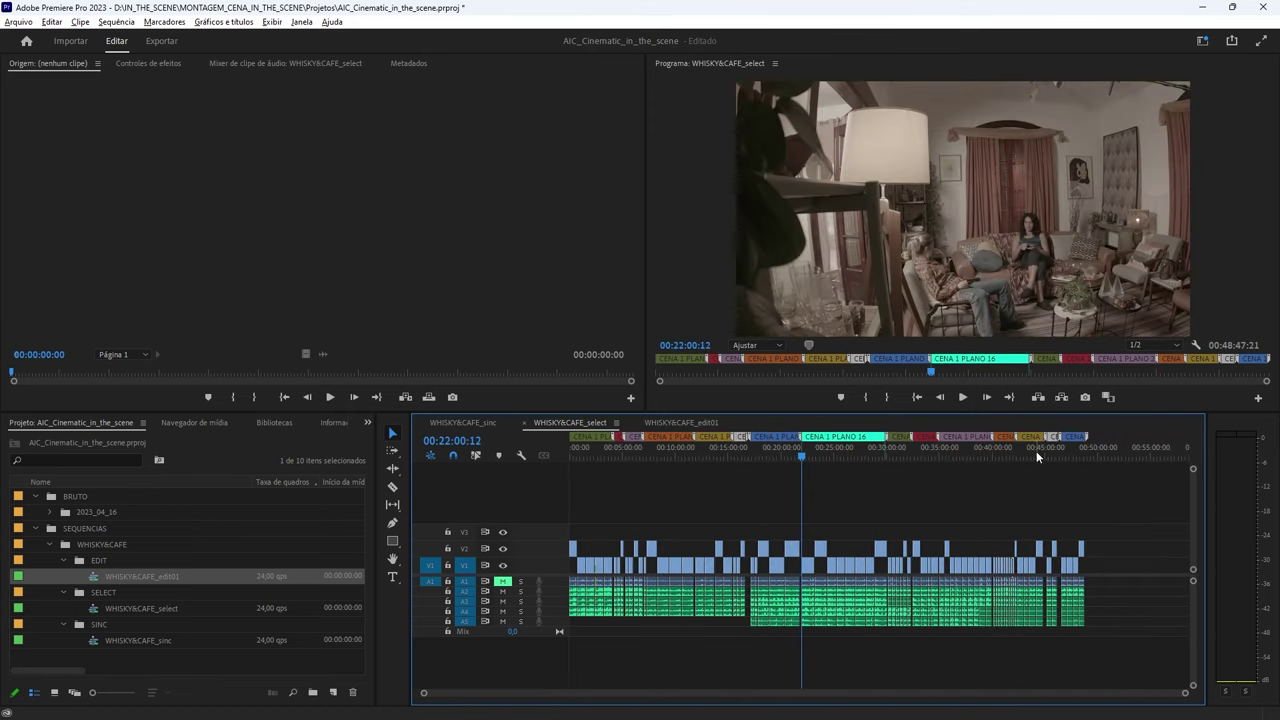
Play the V2 take in the green-marked section after CENA 1 PLANO 16 and pause at 00:31:58:04
click(893, 447)
scroll(932, 460, up, 3)
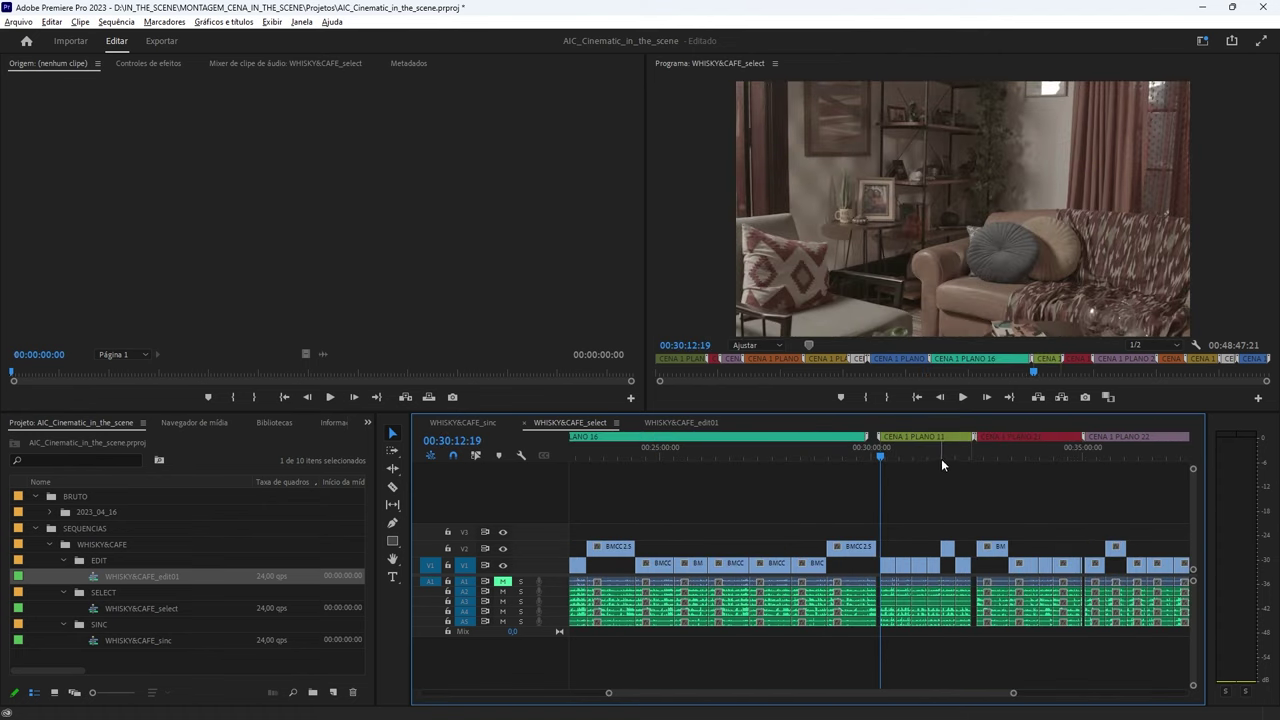
click(945, 448)
scroll(947, 456, up, 2)
drag(885, 455, 893, 458)
scroll(894, 456, up, 4)
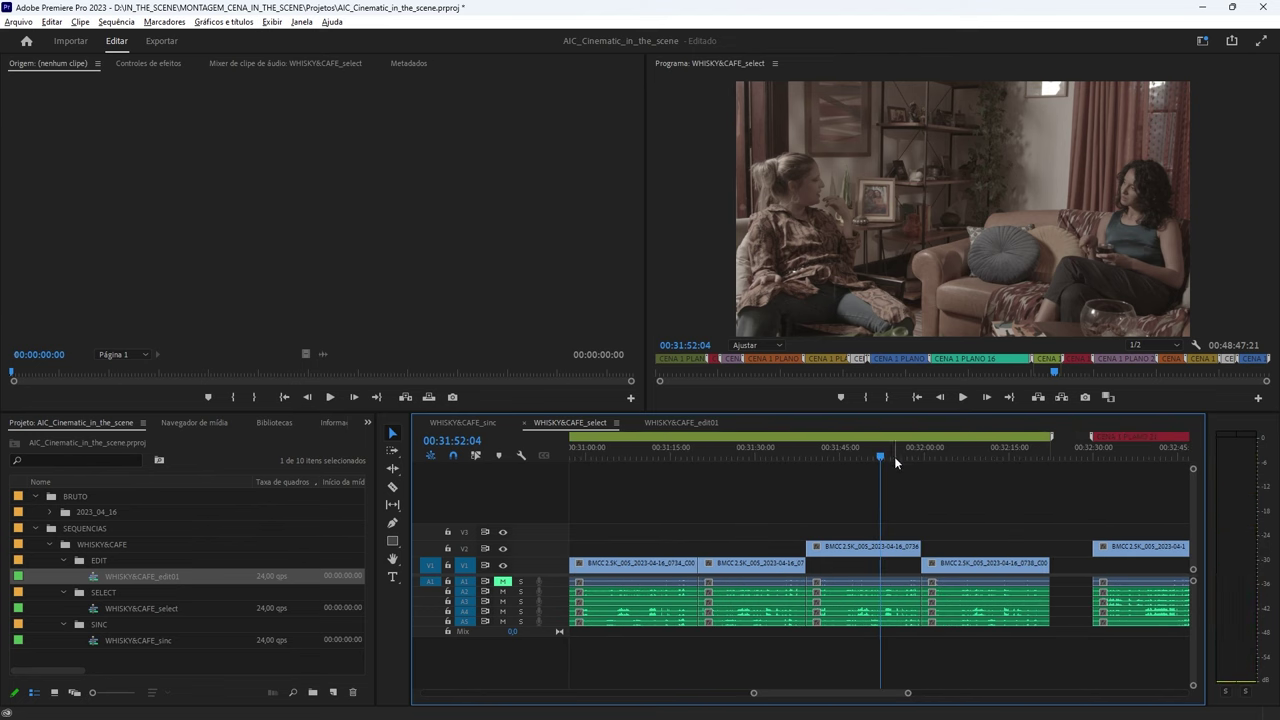
key(space)
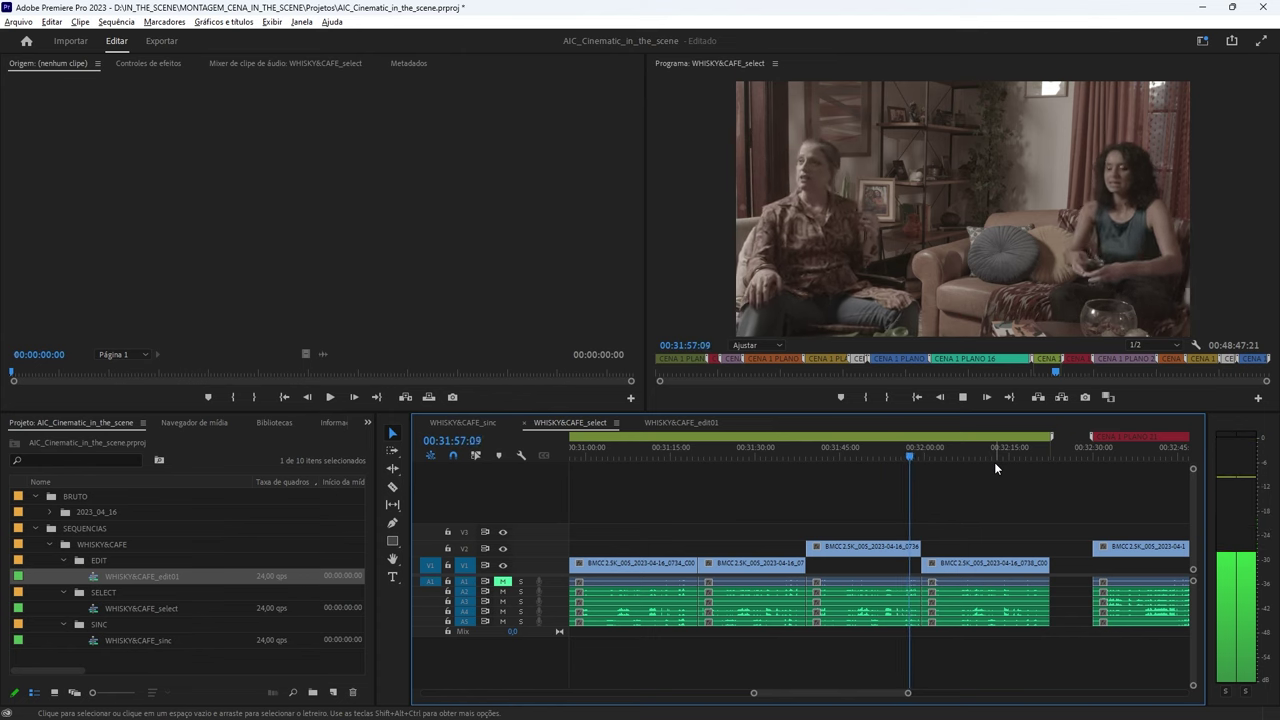
key(space)
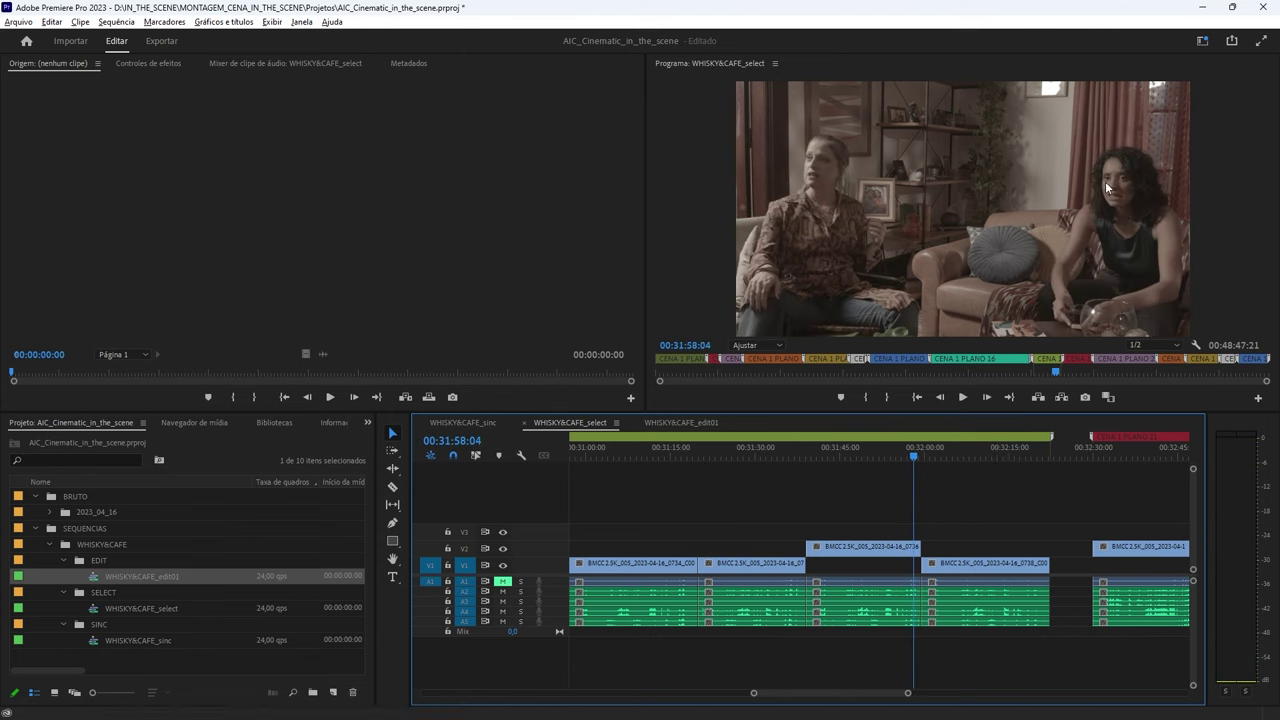
click(1064, 193)
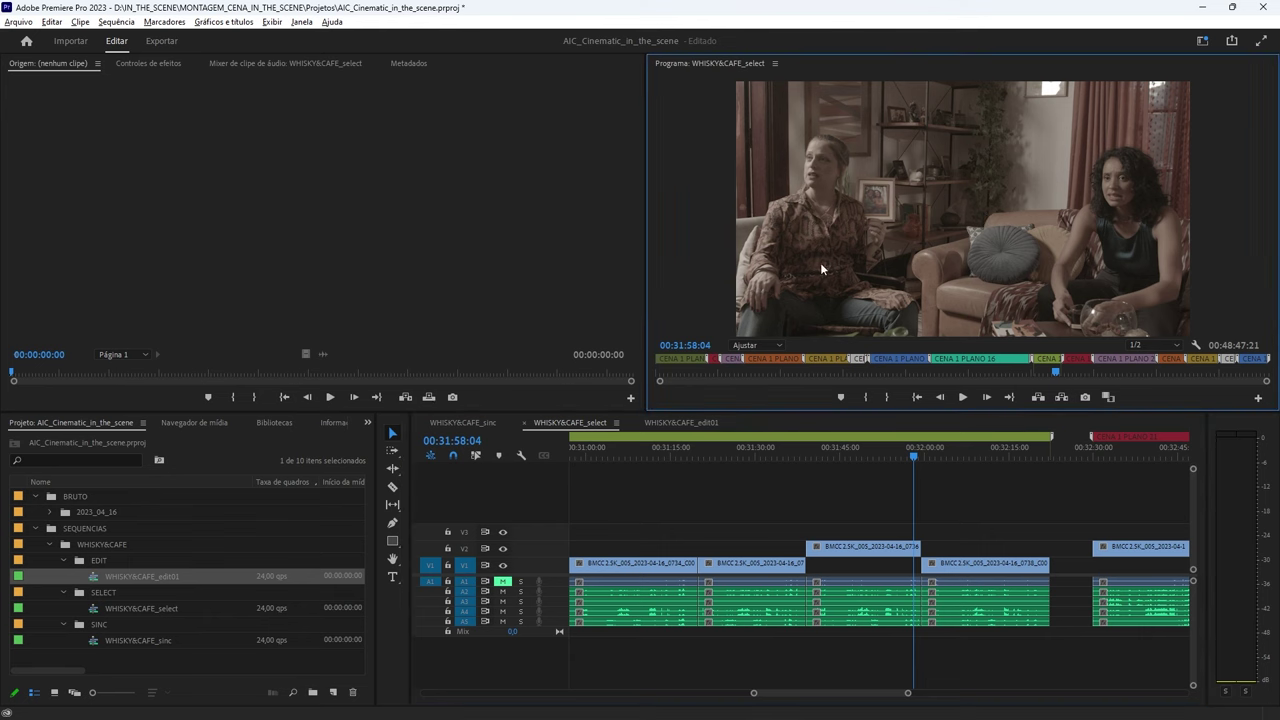
click(957, 486)
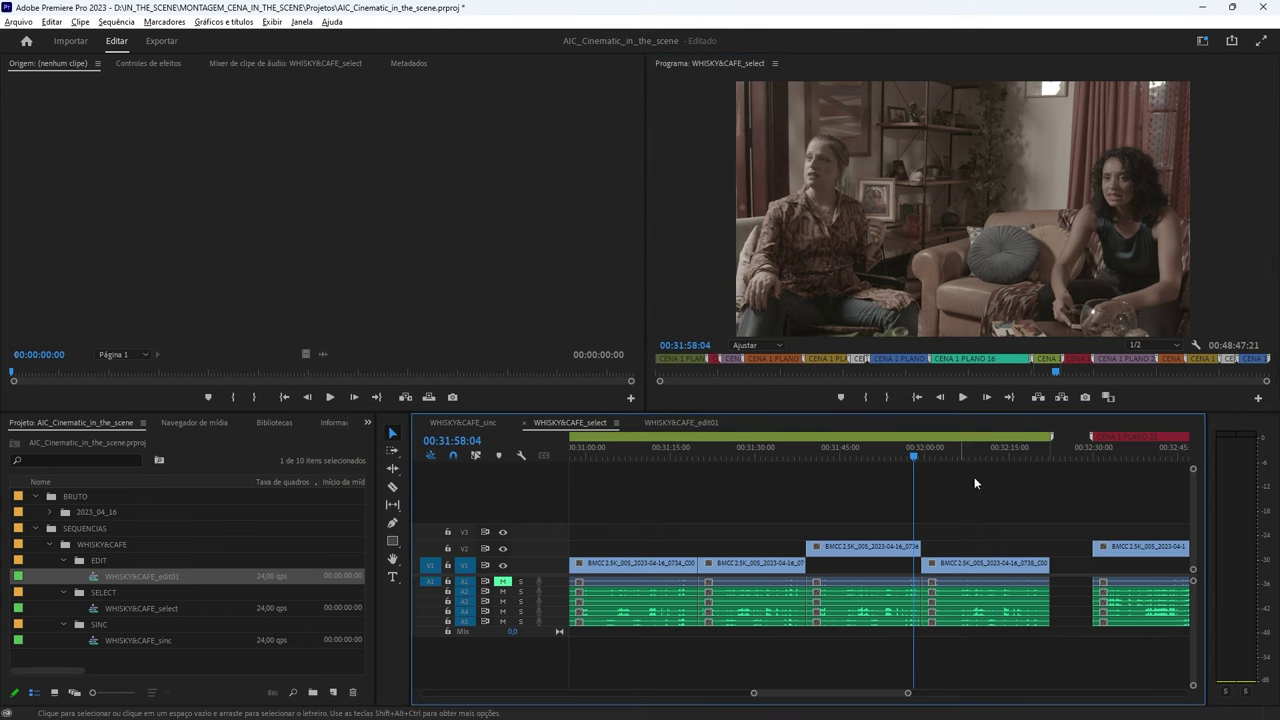
Play the CENA 1 PLANO 12 take on V2 and pause at 00:42:16:12, where the woman crouches by the door
key(minus)
key(minus)
key(minus)
key(minus)
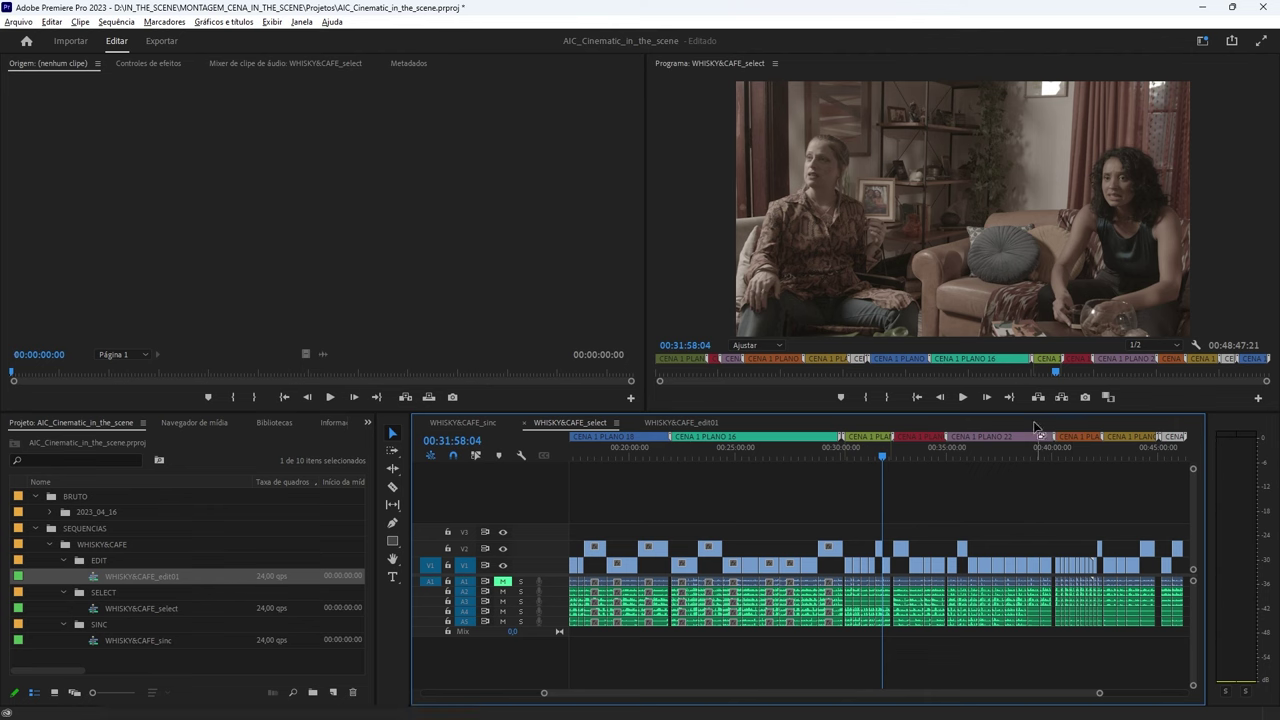
drag(1096, 447, 1102, 447)
key(equal)
key(equal)
key(equal)
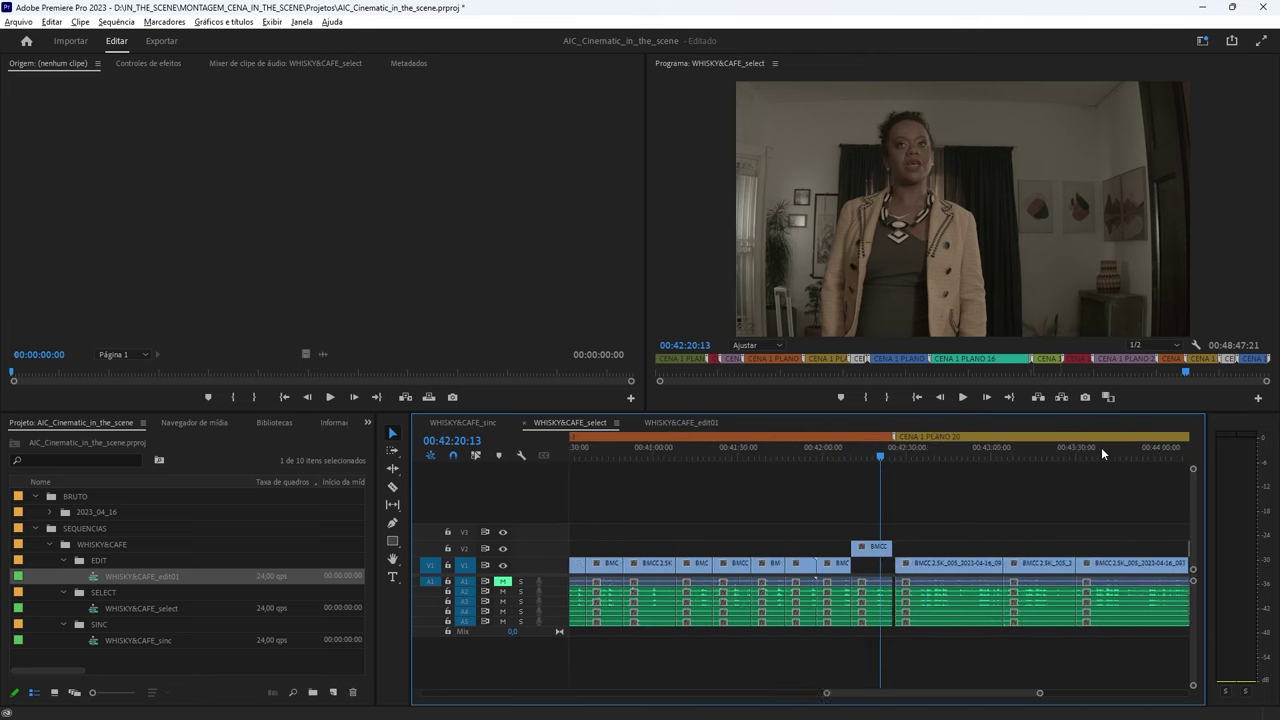
key(space)
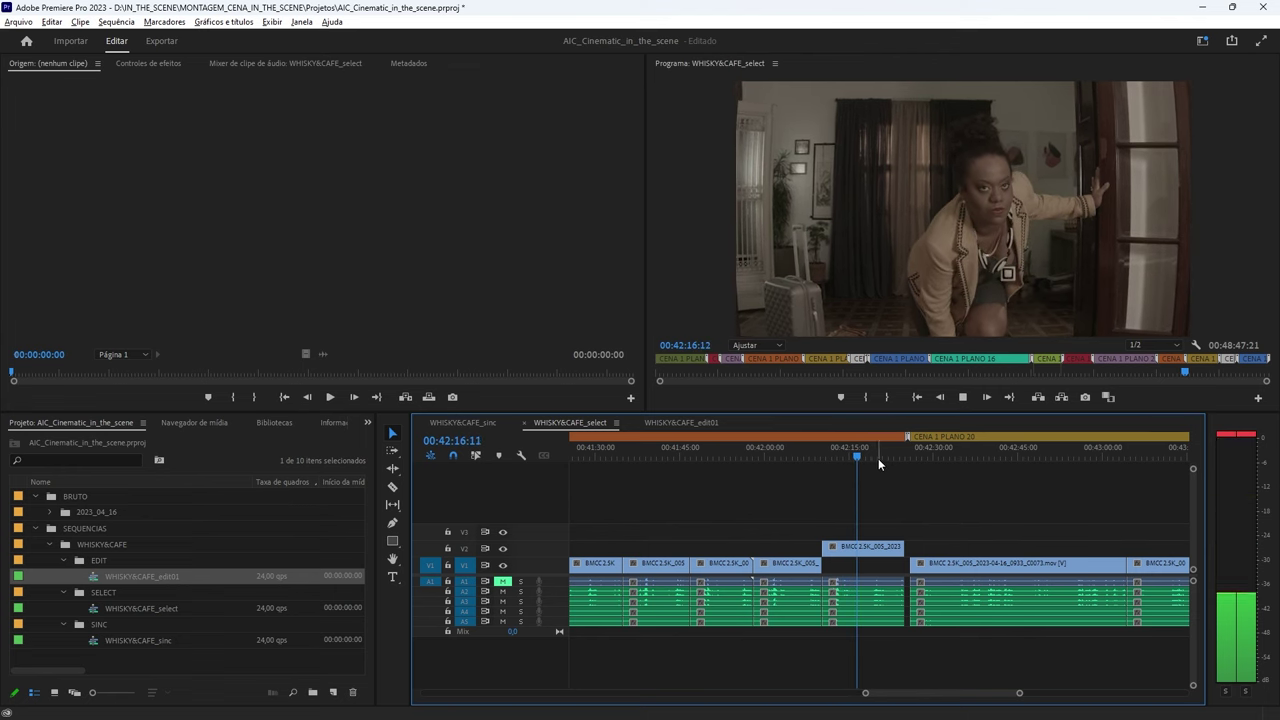
key(space)
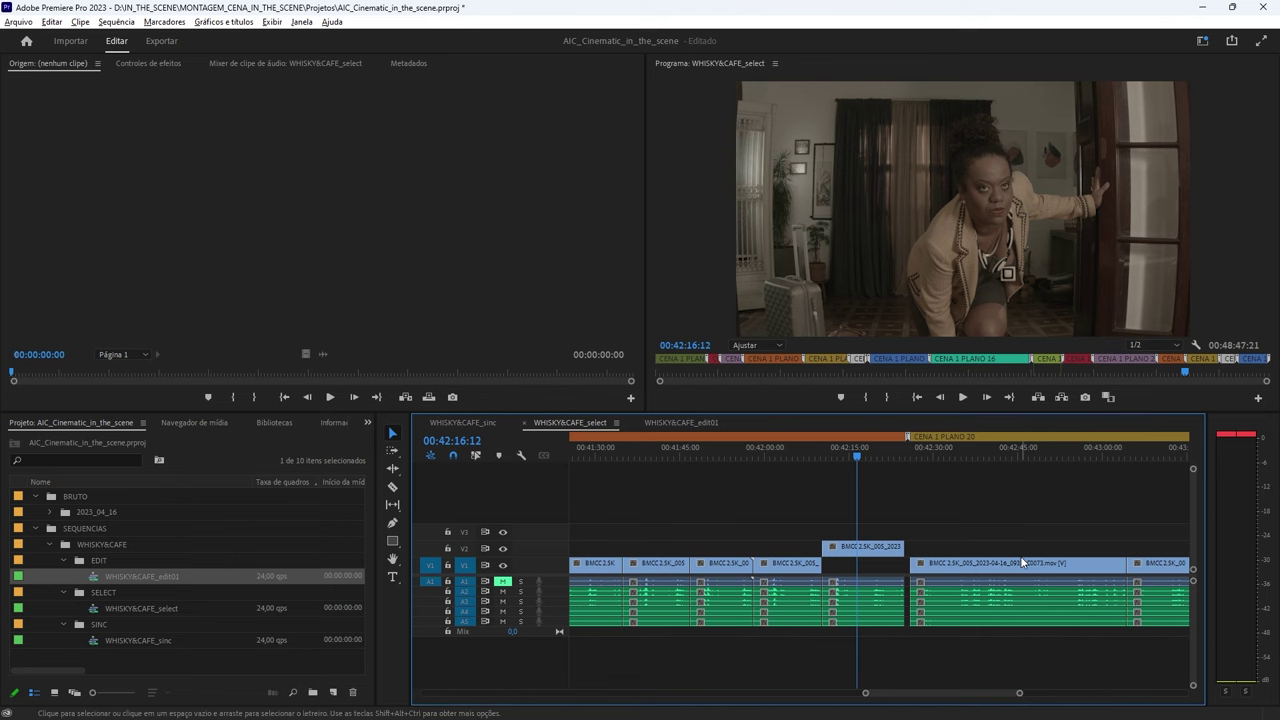
Resume playback of the CENA 1 PLANO 12 take through to its end
key(space)
key(minus)
key(minus)
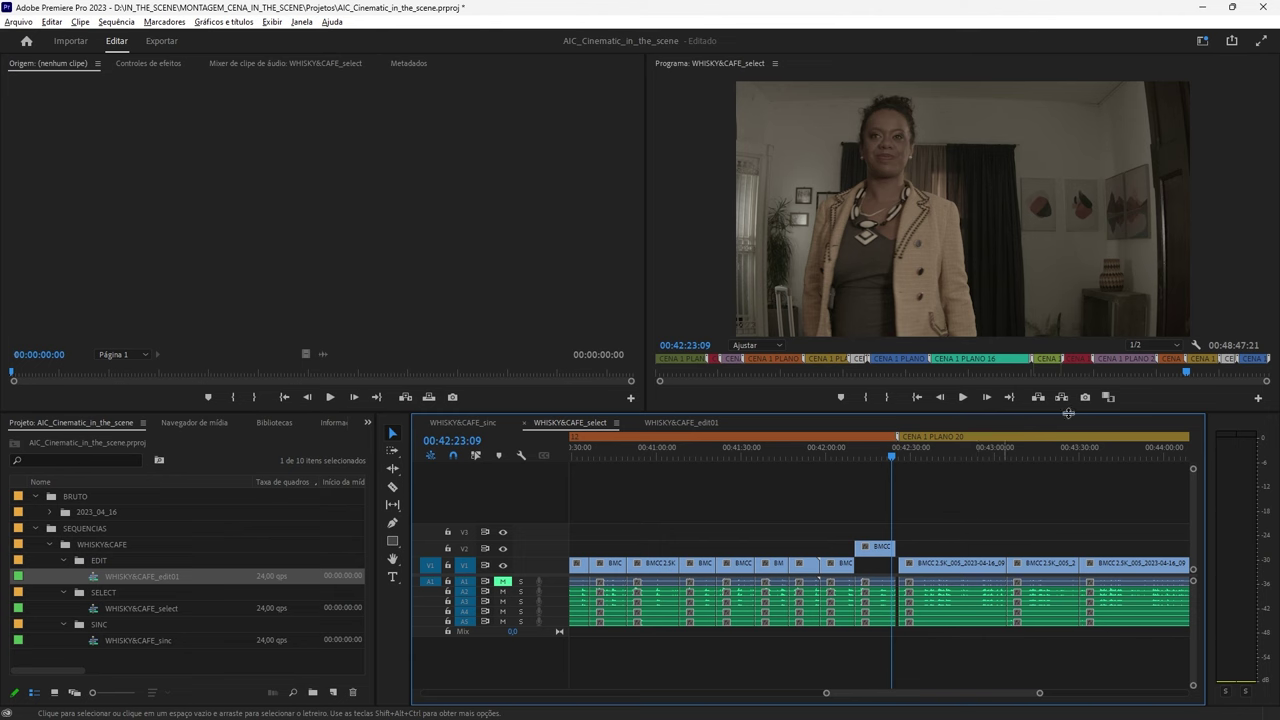
Play the end of the CENA 1 PLANO 12 take on V2 and pause at 00:42:25:07
key(minus)
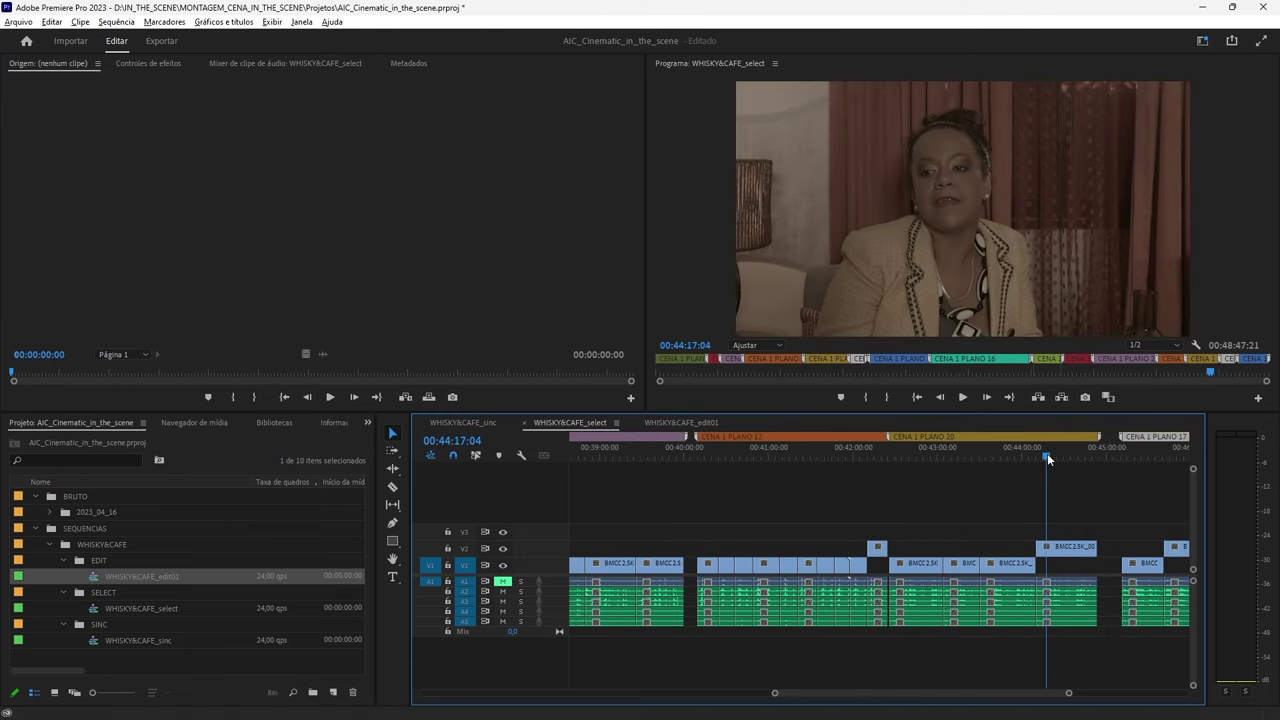
click(884, 449)
key(space)
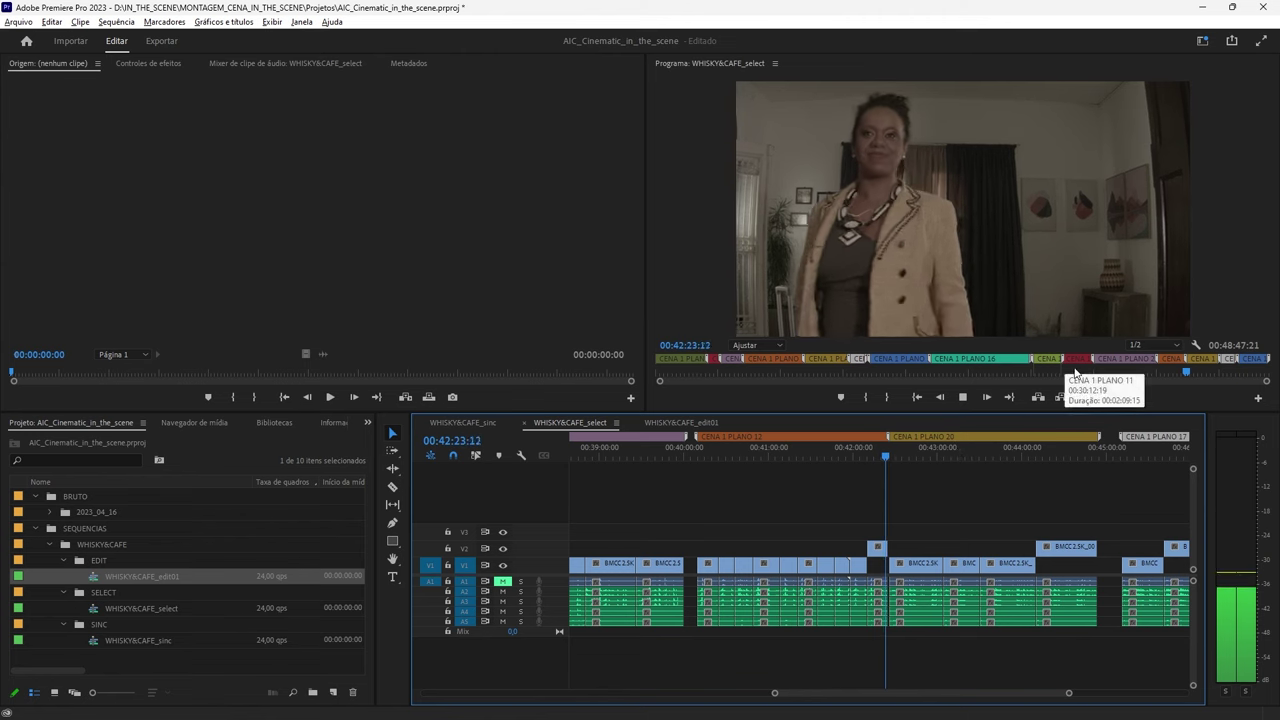
key(space)
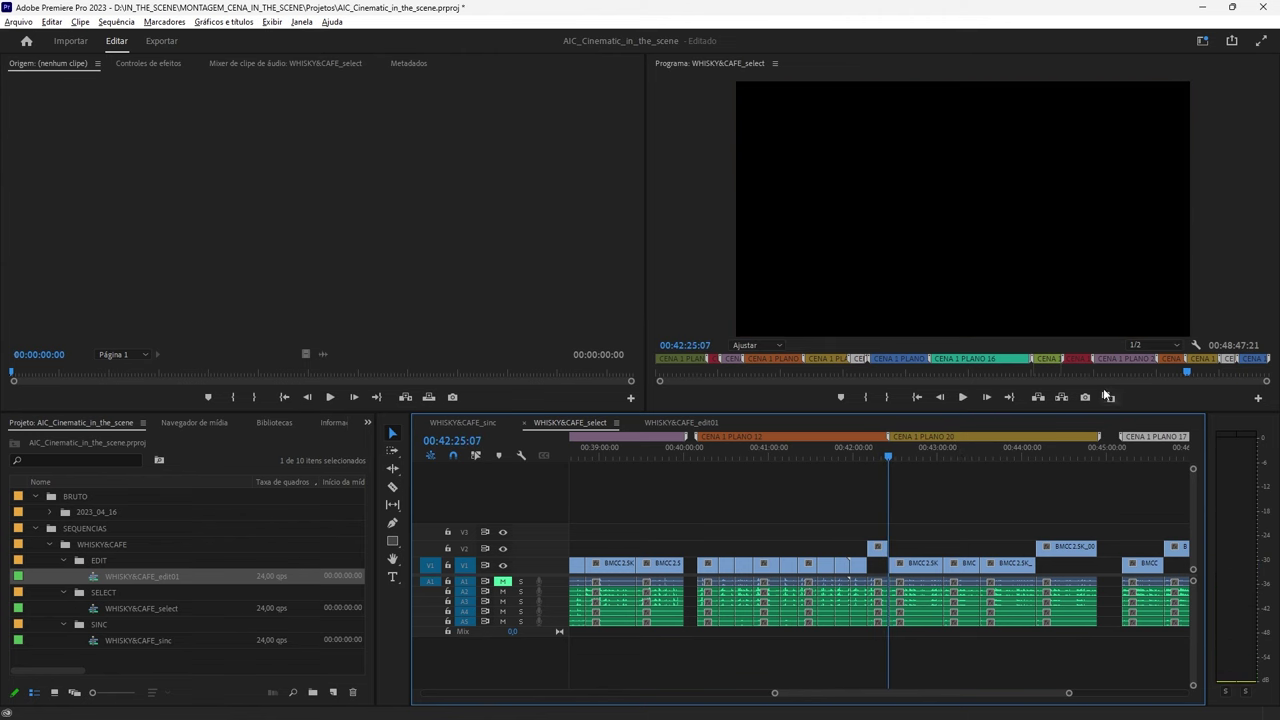
Check the CENA 1 PLANO 20 take on V2 at 00:44:17:15, where the woman in the jacket sits
click(1048, 449)
key(minus)
key(minus)
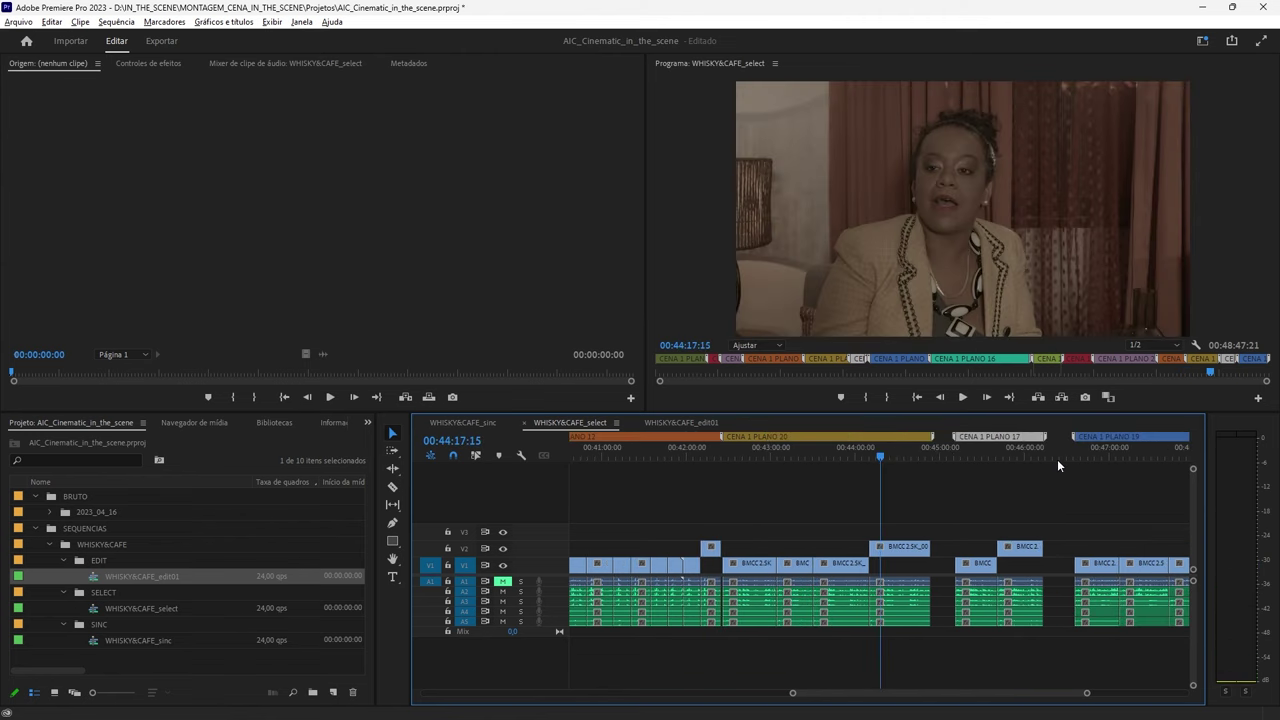
Play the CENA 1 PLANO 17 take on V2 from its start and stop at 00:45:53:04
click(958, 456)
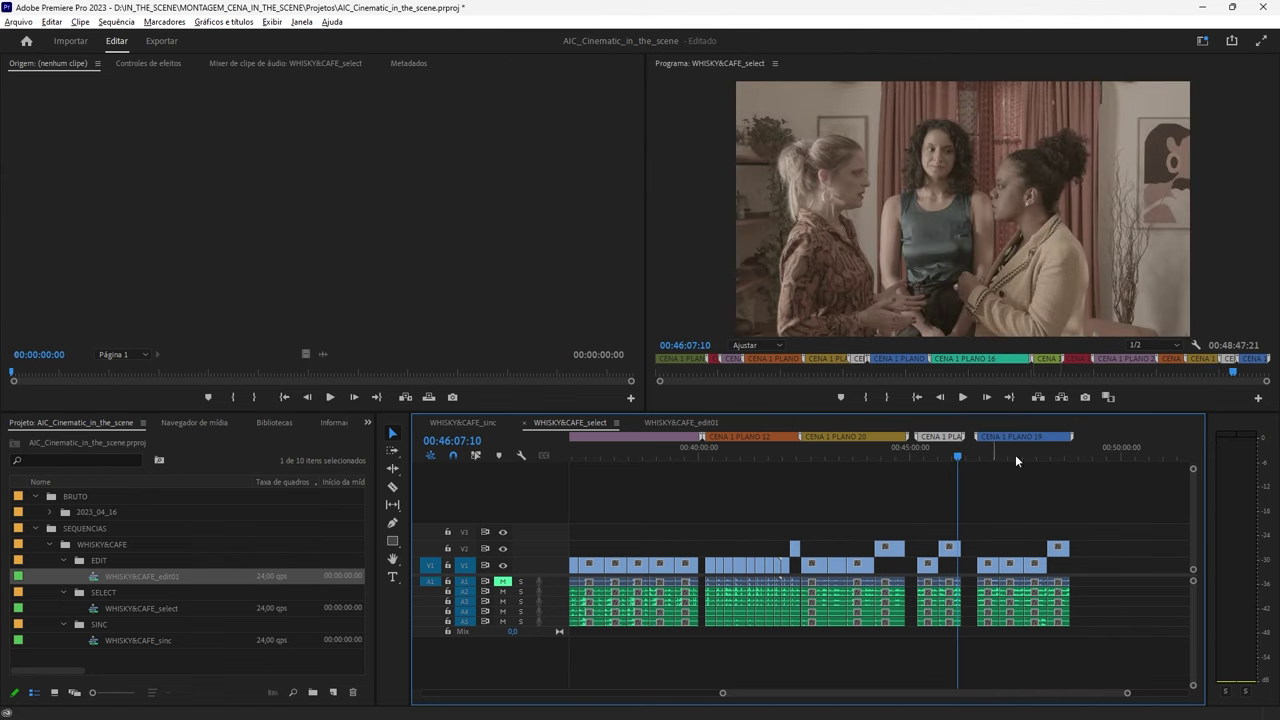
key(equal)
key(equal)
key(Up)
key(space)
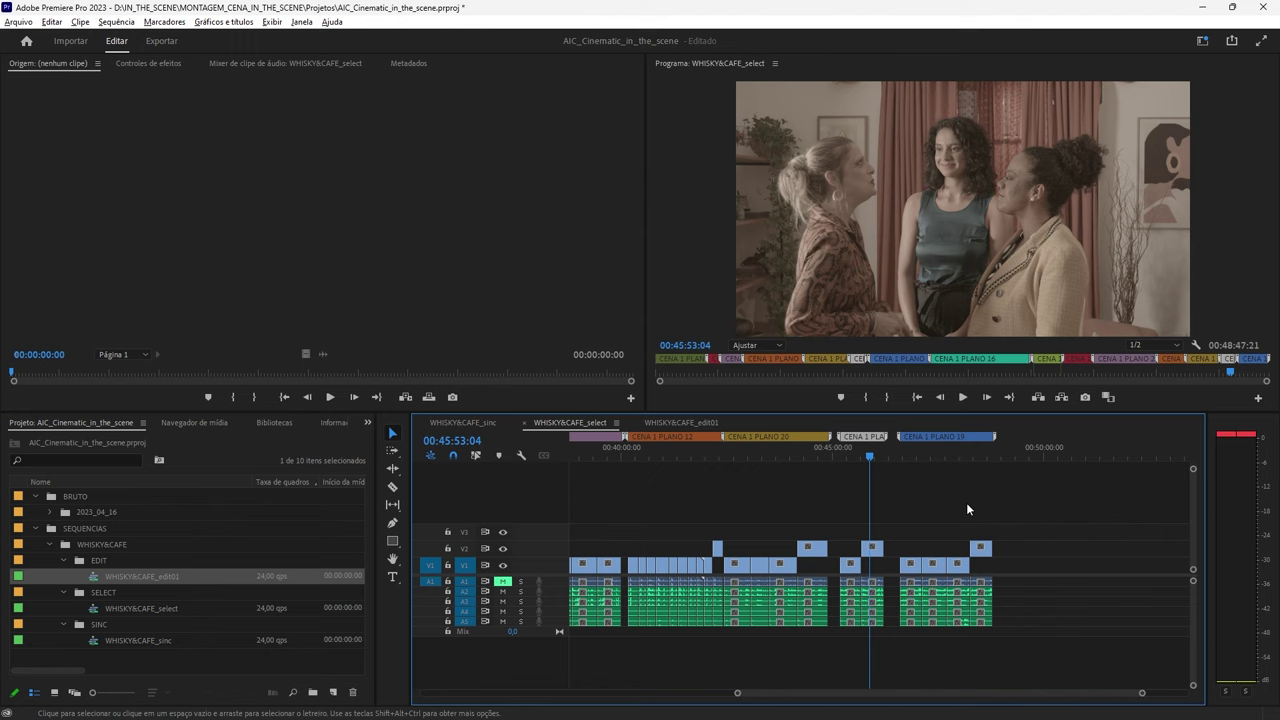
Check frames of the V2 takes in CENA 1 PLANO 22, the red-marked section before it, and the end of CENA 1 PLANO 16
scroll(956, 492, down, 2)
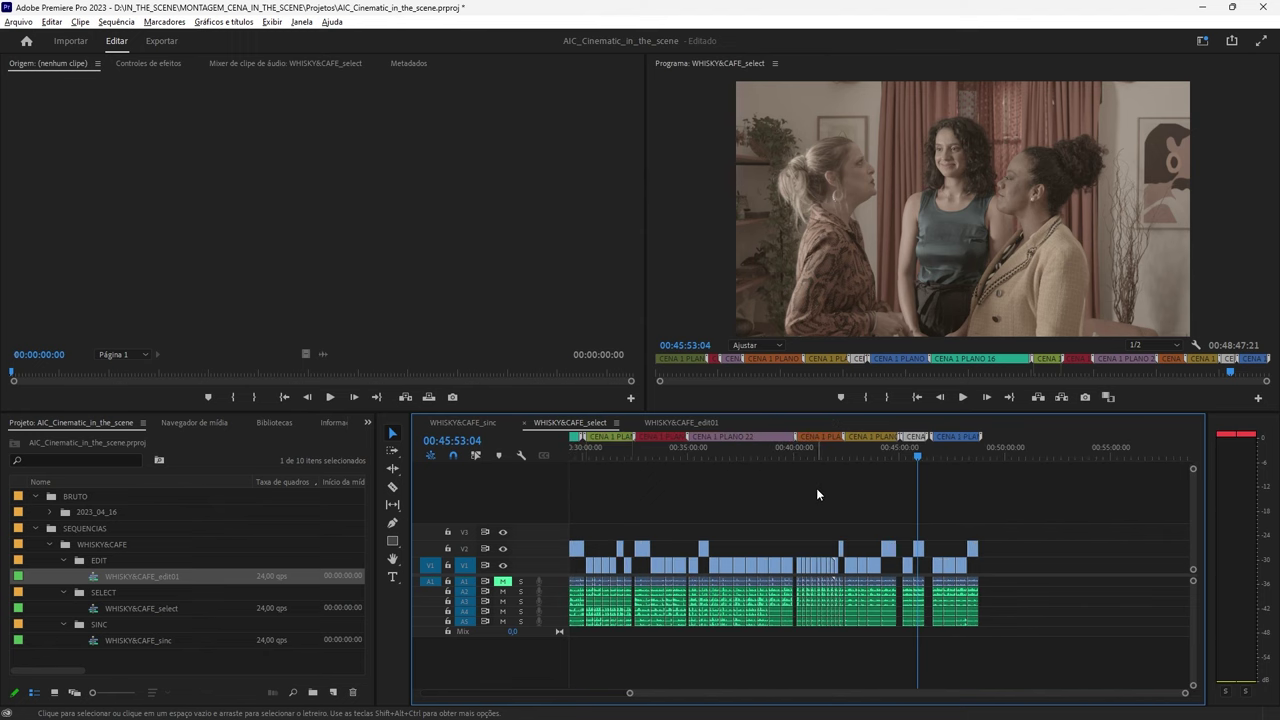
click(705, 448)
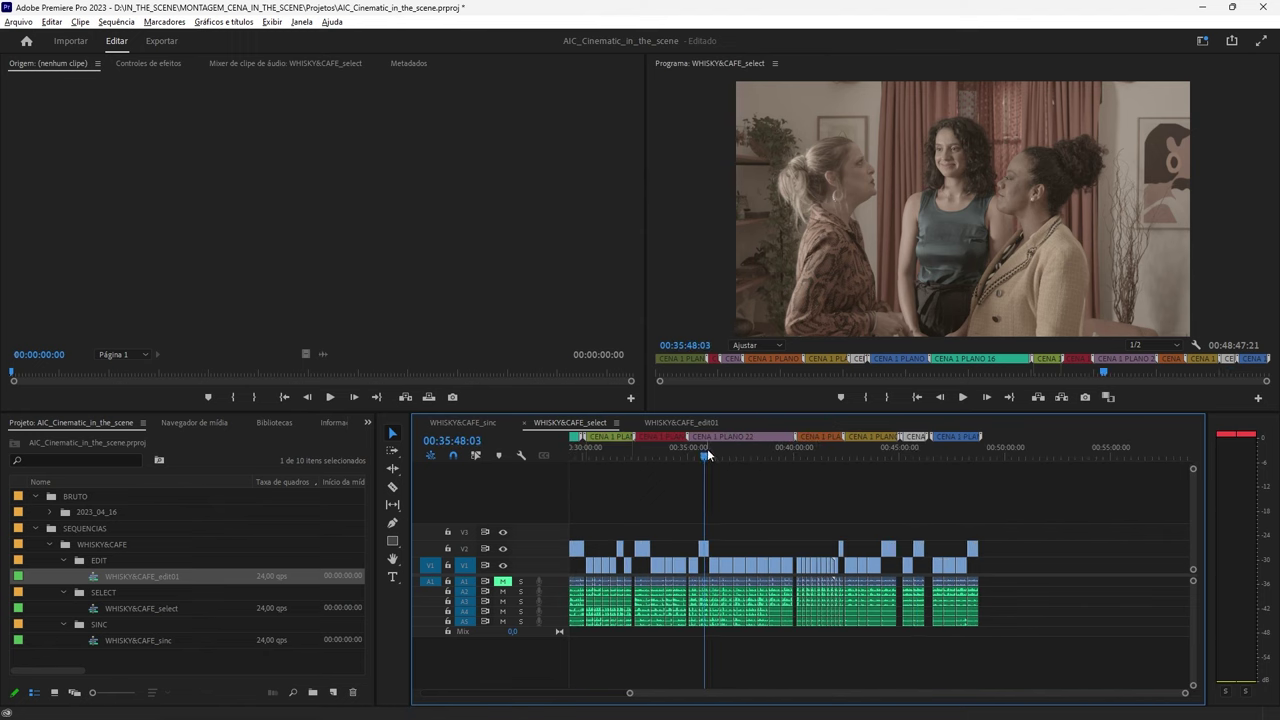
key(equal)
key(equal)
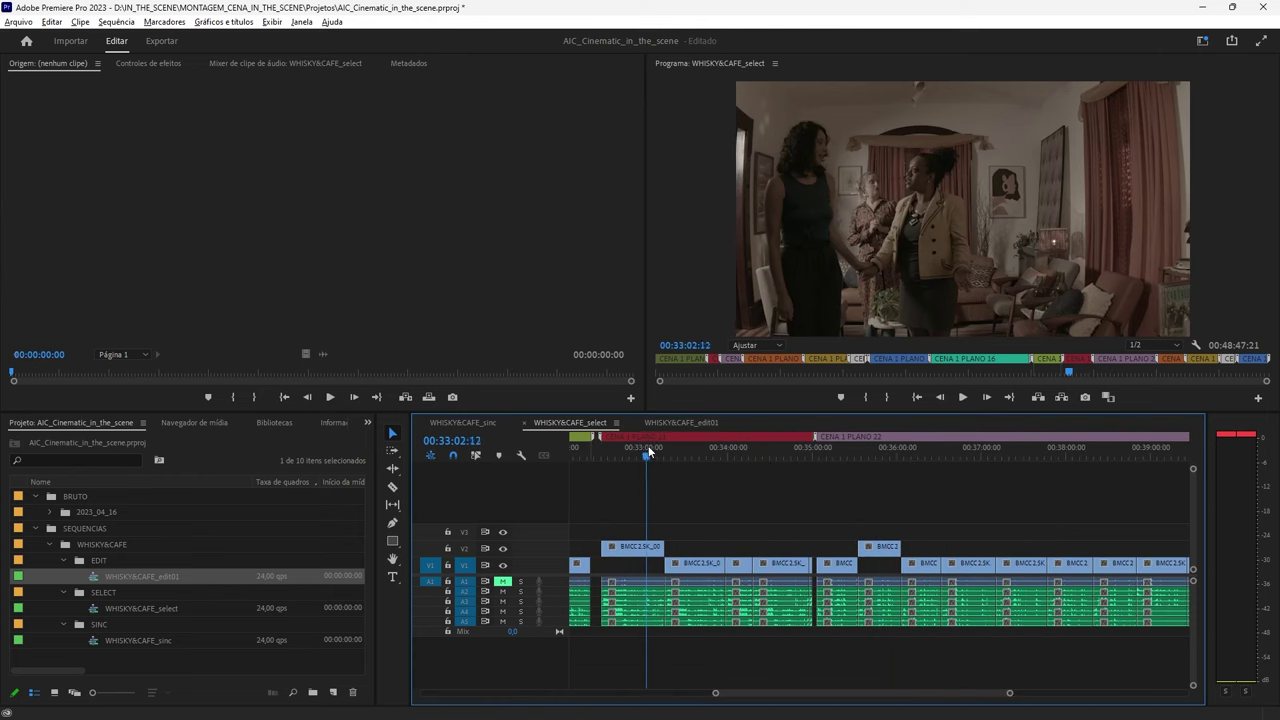
click(646, 450)
key(minus)
key(minus)
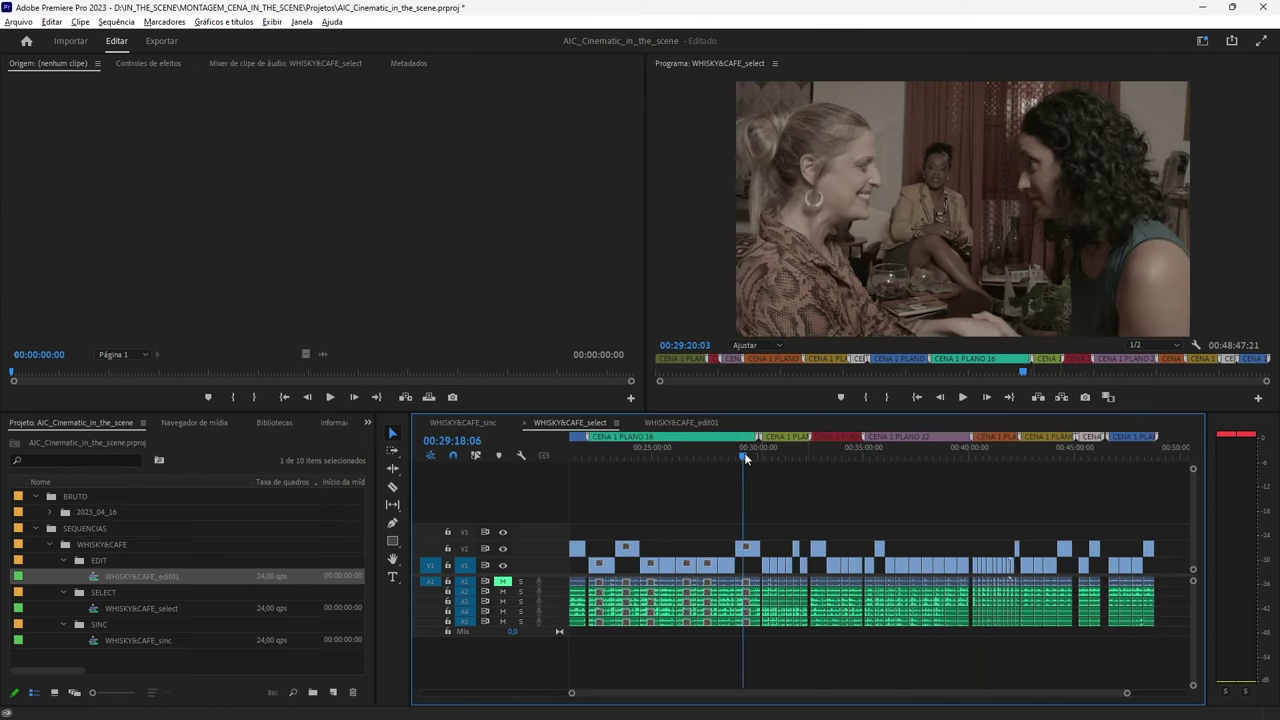
key(equal)
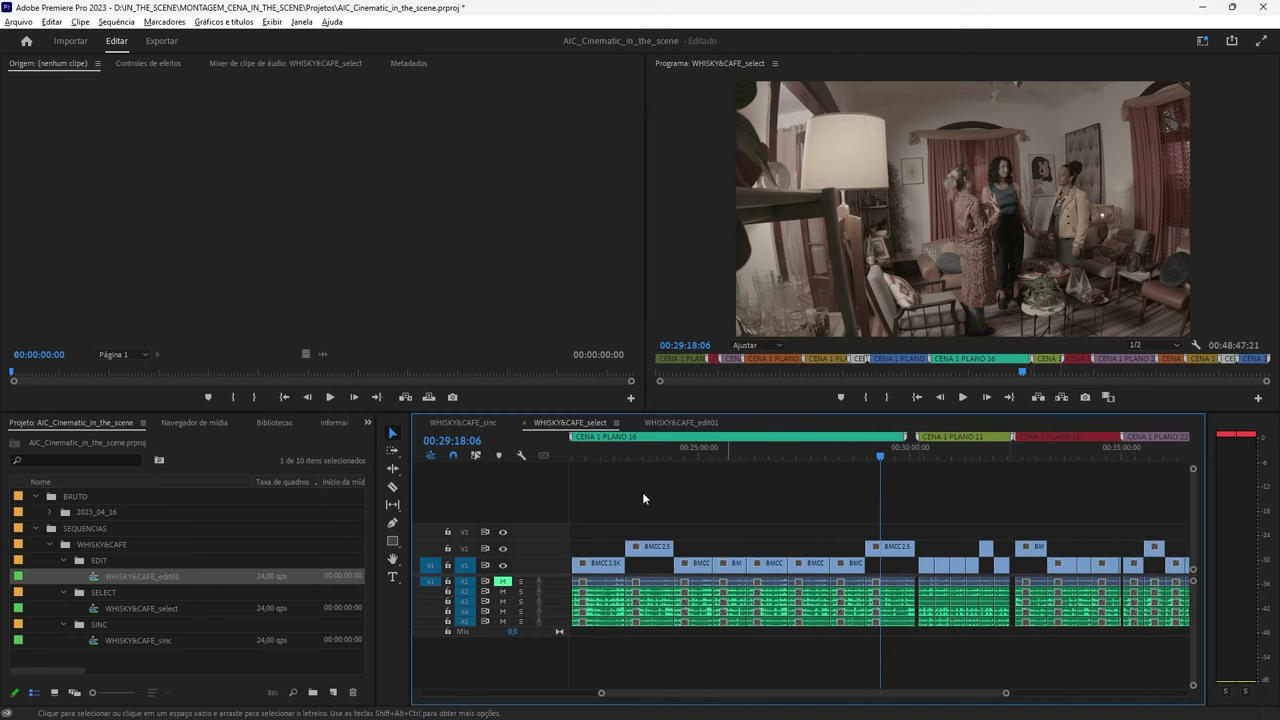
Play the first CENA 1 PLANO 16 take on V1 and pause at 00:23:12:18
key(minus)
drag(764, 447, 734, 448)
key(equal)
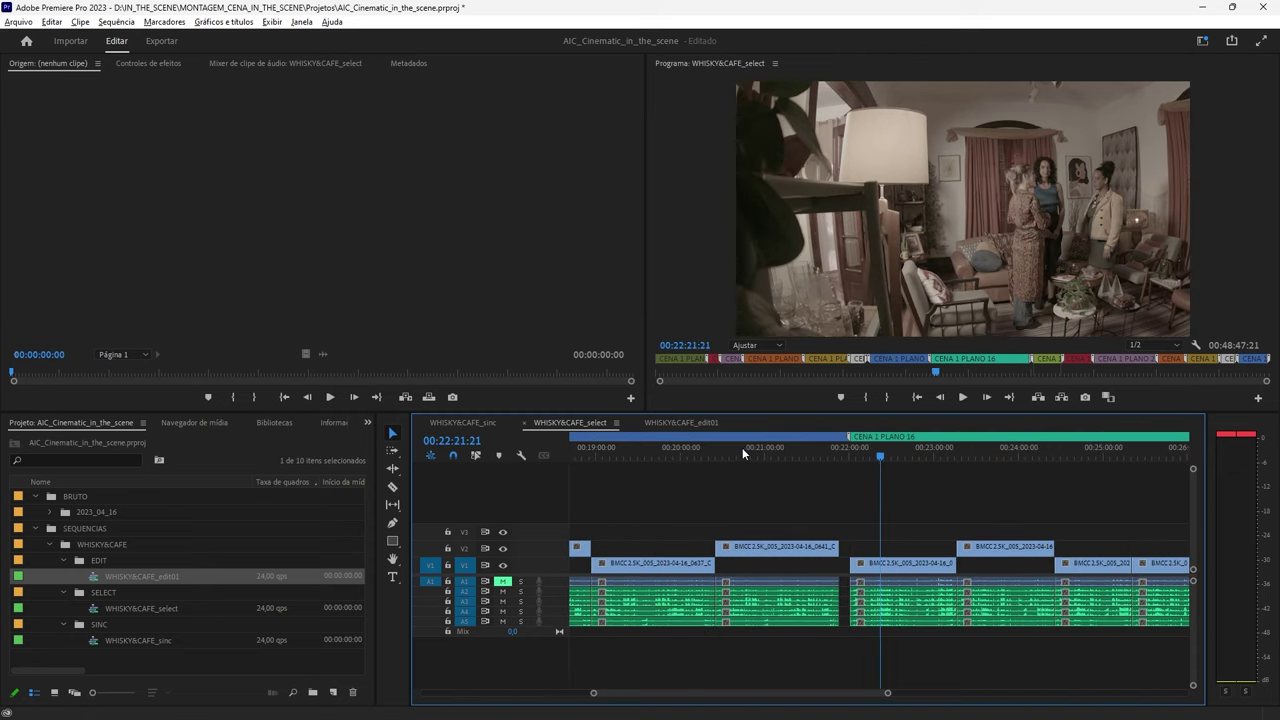
click(911, 447)
key(space)
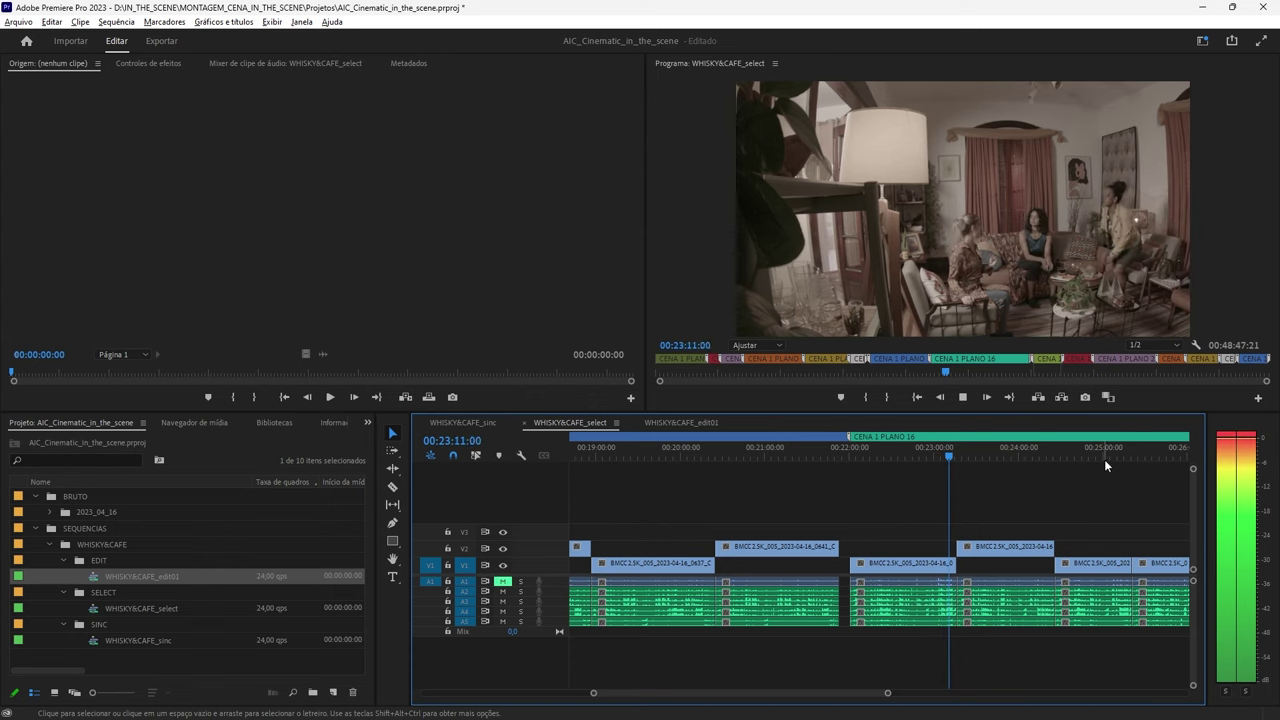
key(space)
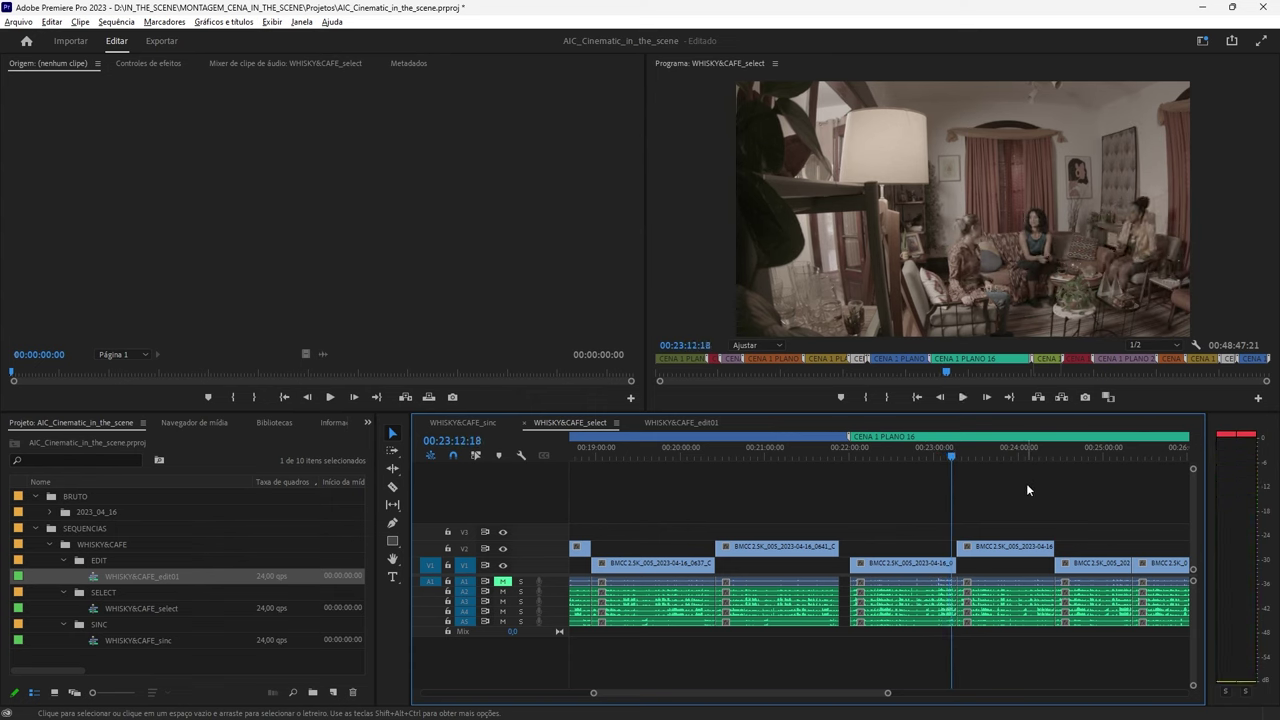
Replay the first CENA 1 PLANO 16 take from 00:23:04:22, where the woman stands close to the camera
mouse_move(938, 462)
mouse_down()
mouse_move(926, 454)
mouse_move(940, 458)
mouse_up()
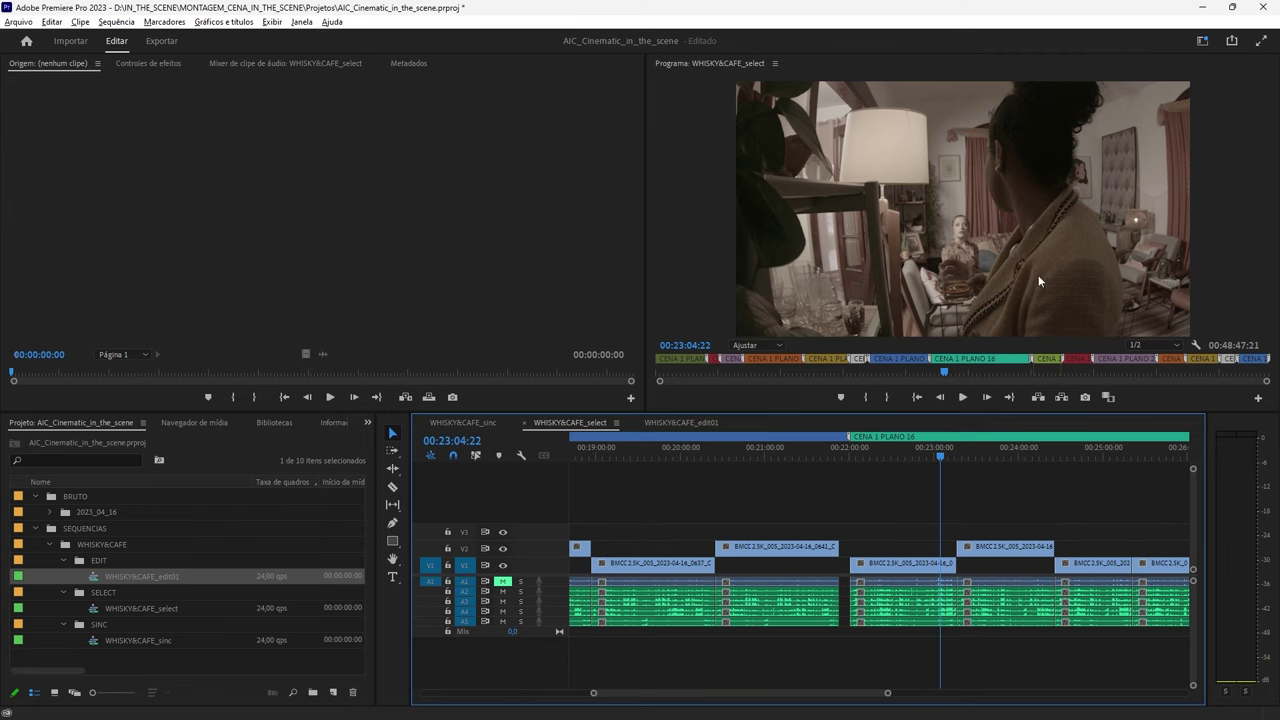
key(space)
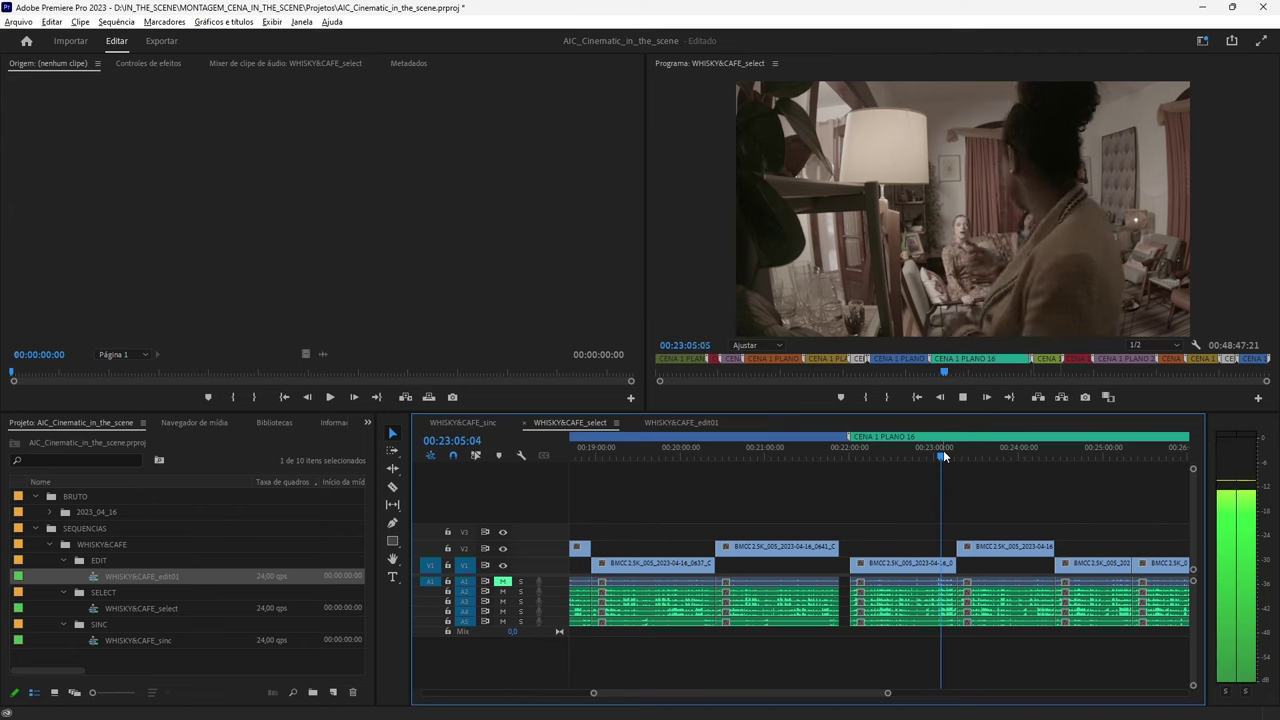
key(minus)
key(minus)
key(minus)
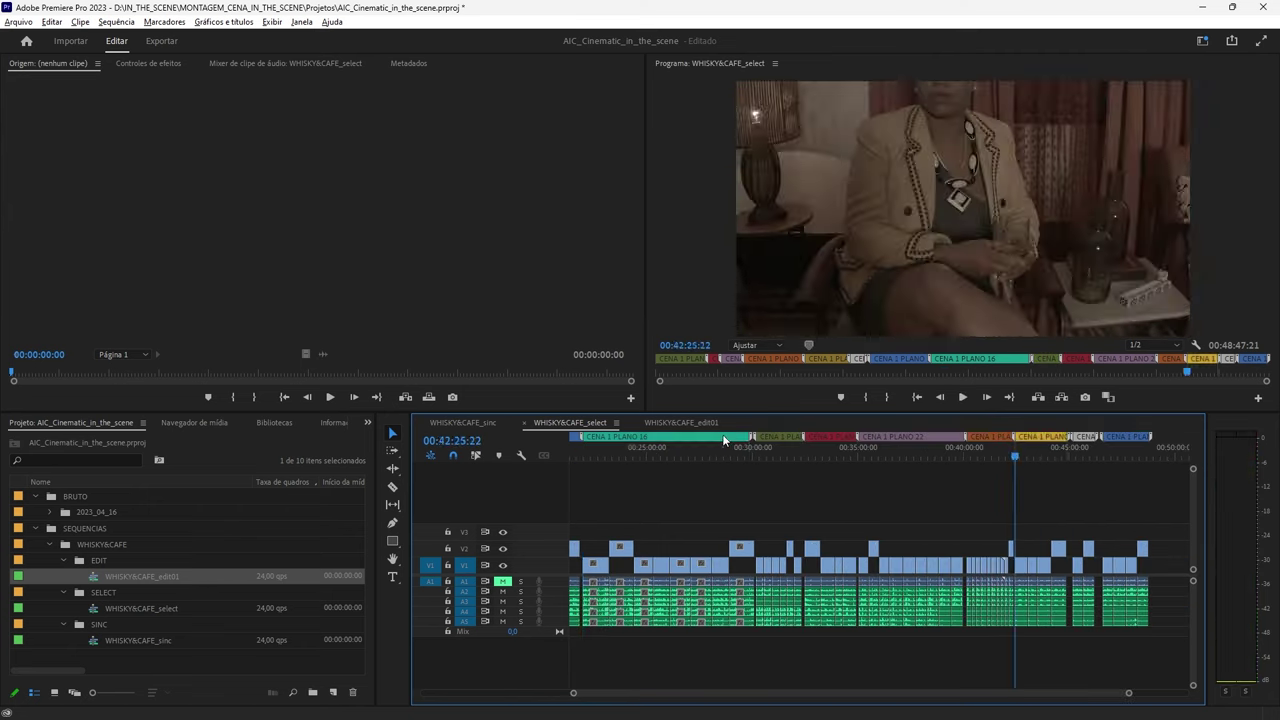
Check the first frame of CENA 1 PLANO 16, and go to the start of CENA 1 PLANO 18 at 00:17:10:15
click(801, 457)
key(equal)
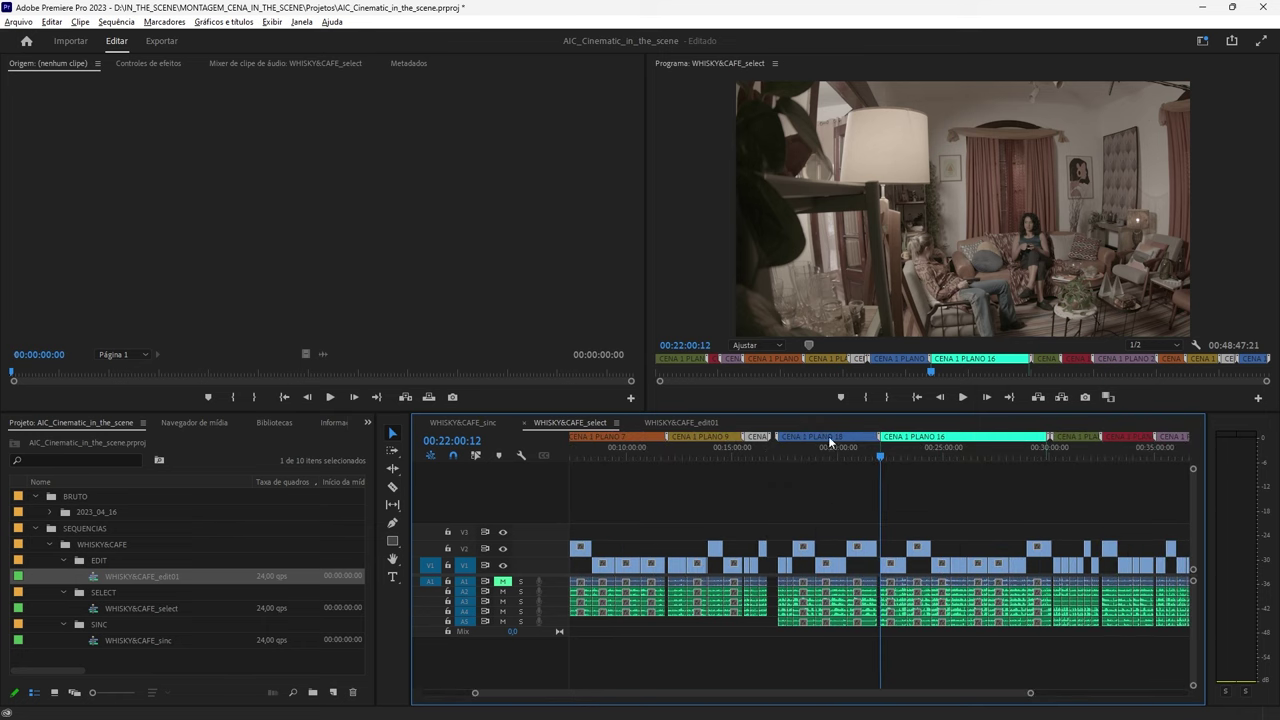
click(829, 443)
key(equal)
key(equal)
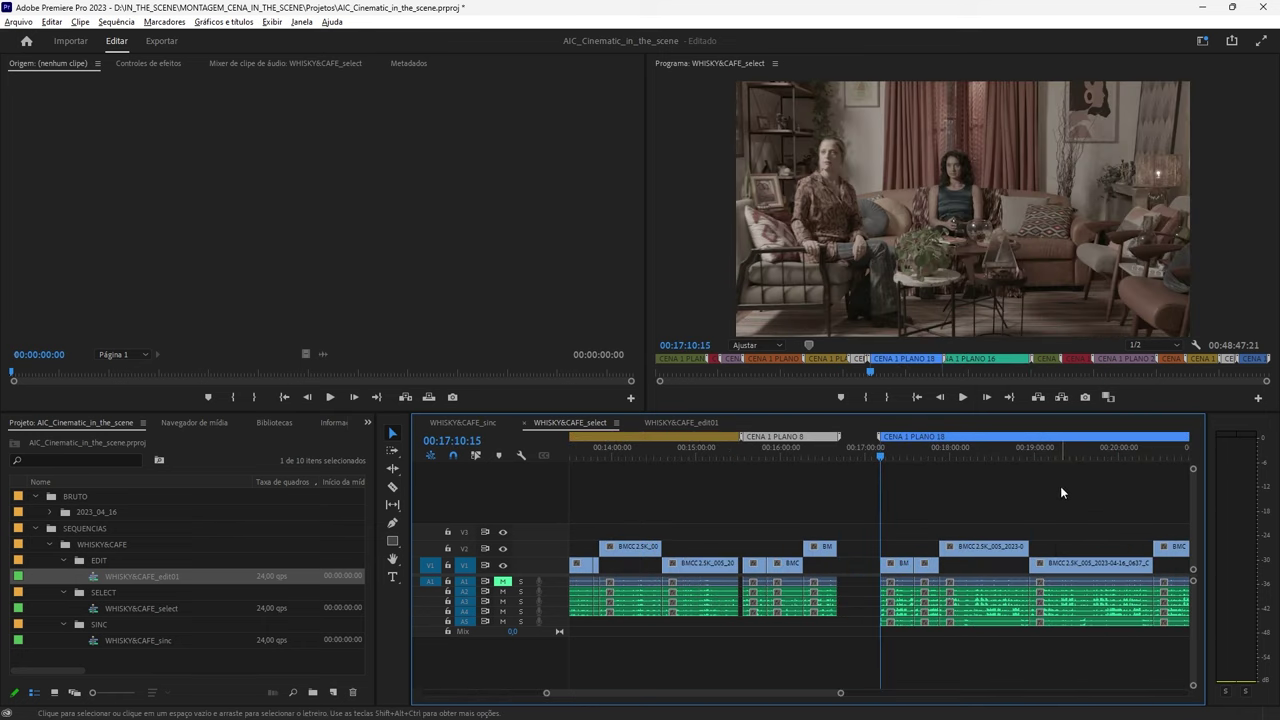
Play the opening of the first V2 take in CENA 1 PLANO 18 and pause at 00:17:53:23
key(Down)
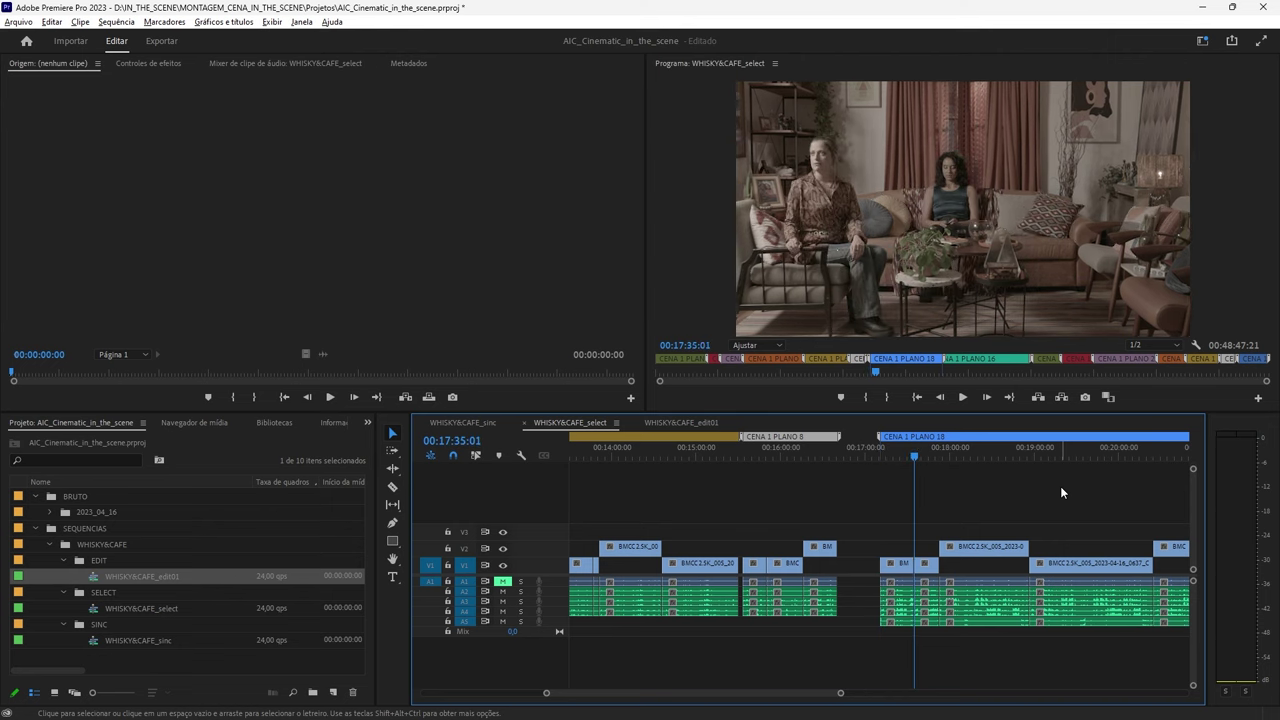
key(Down)
key(space)
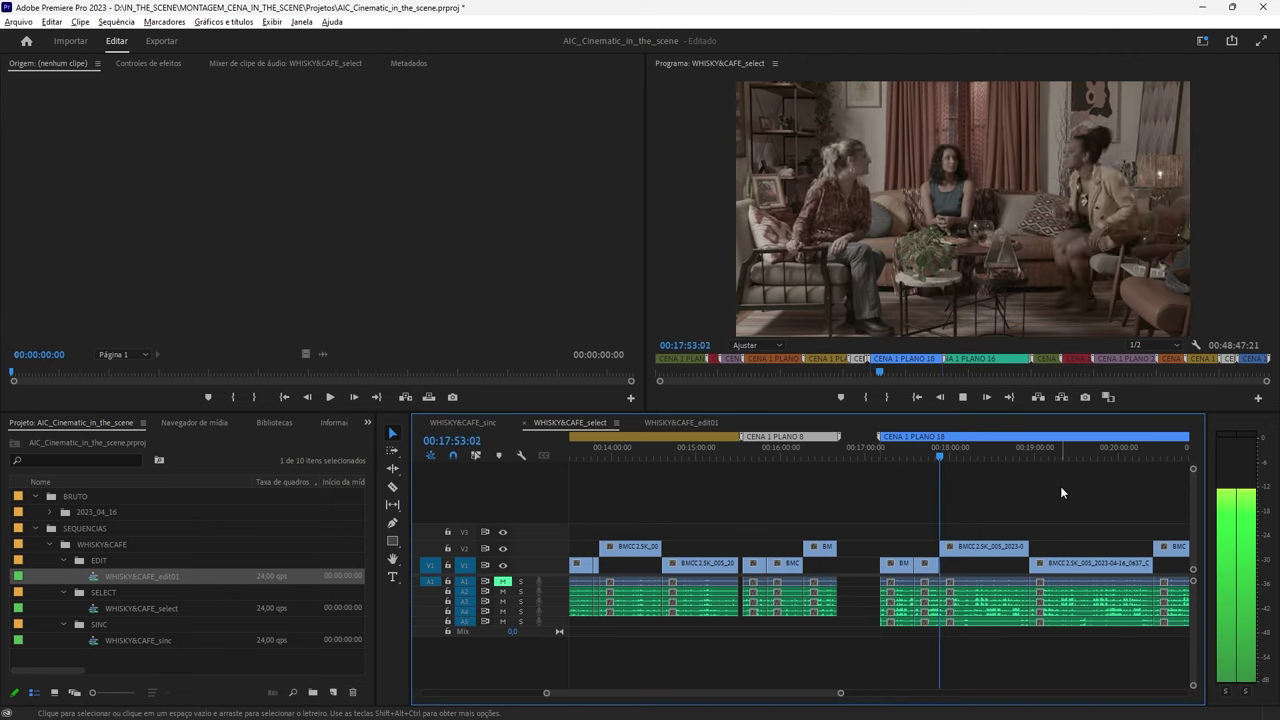
key(space)
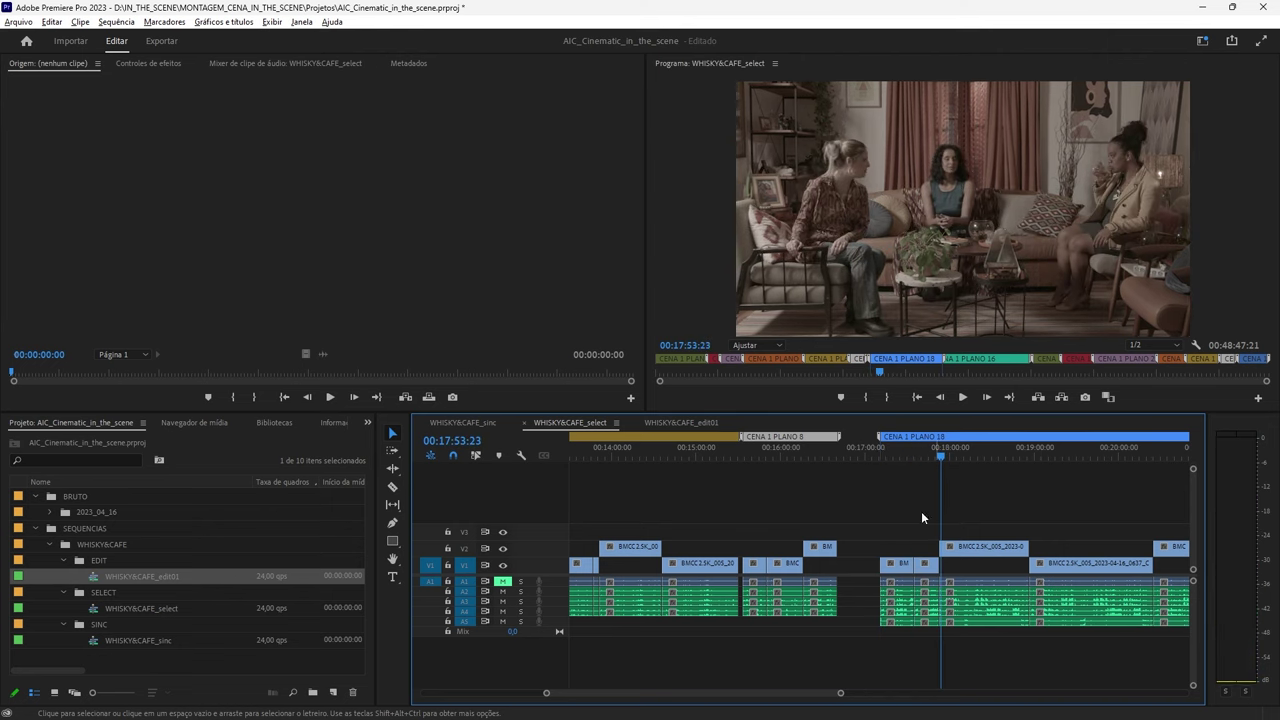
Play the first V1 take of CENA 1 PLANO 18, pausing at 00:17:17:08 and again at 00:17:32:02
key(Up)
key(space)
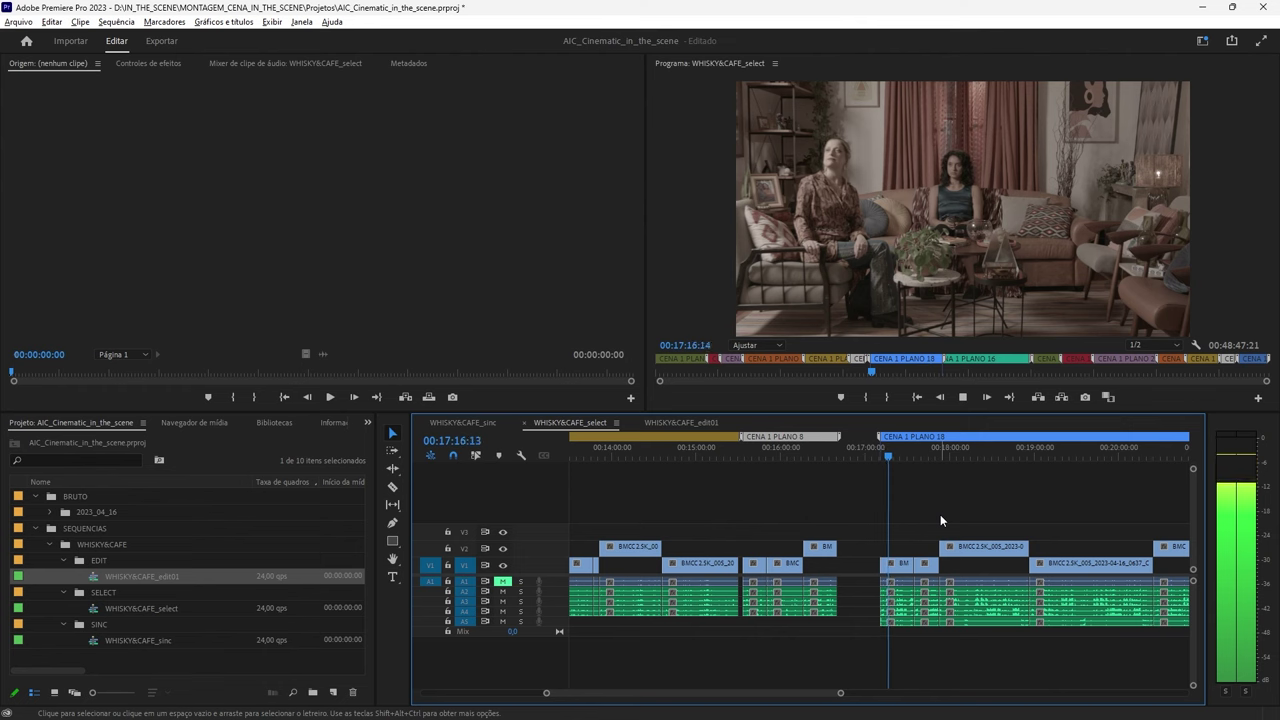
key(space)
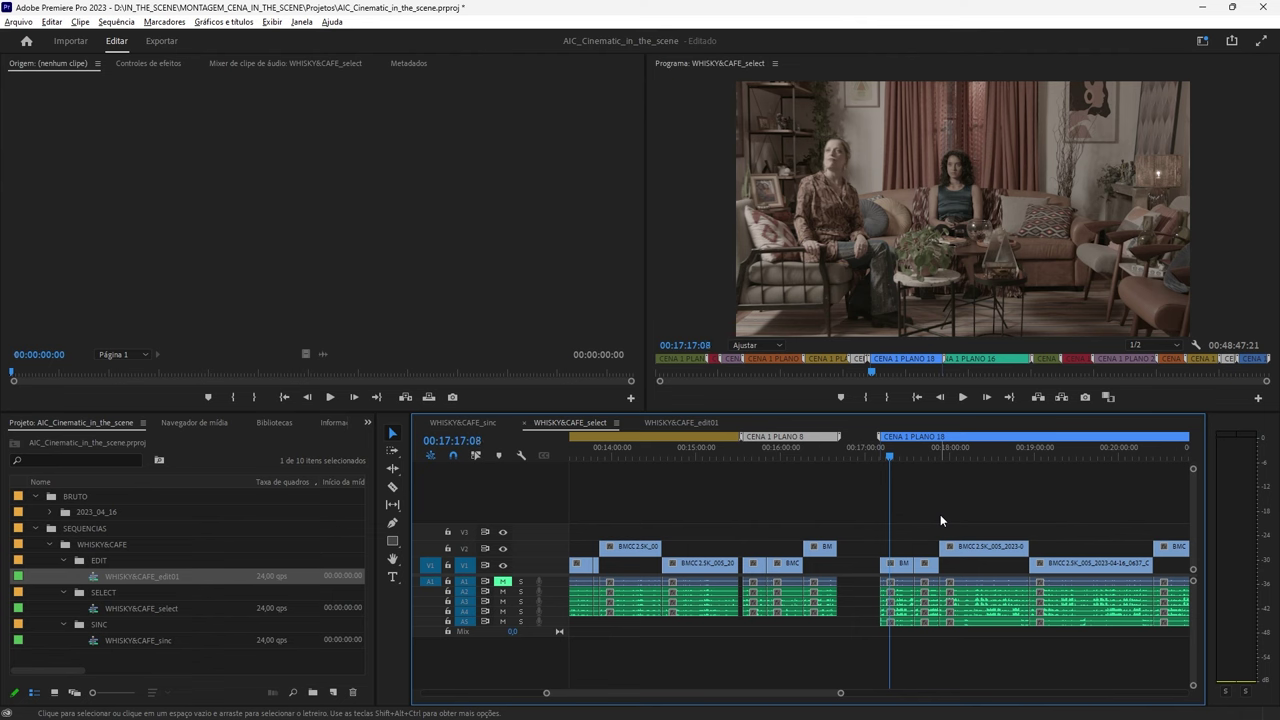
key(space)
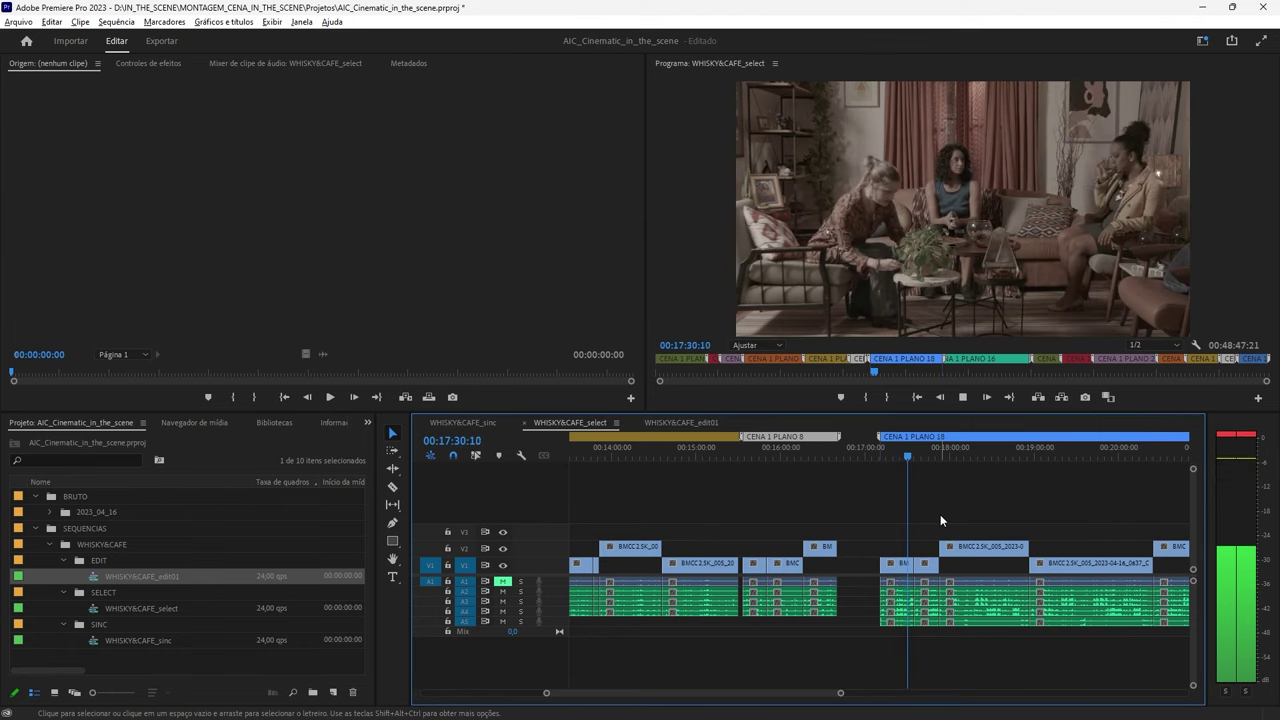
key(space)
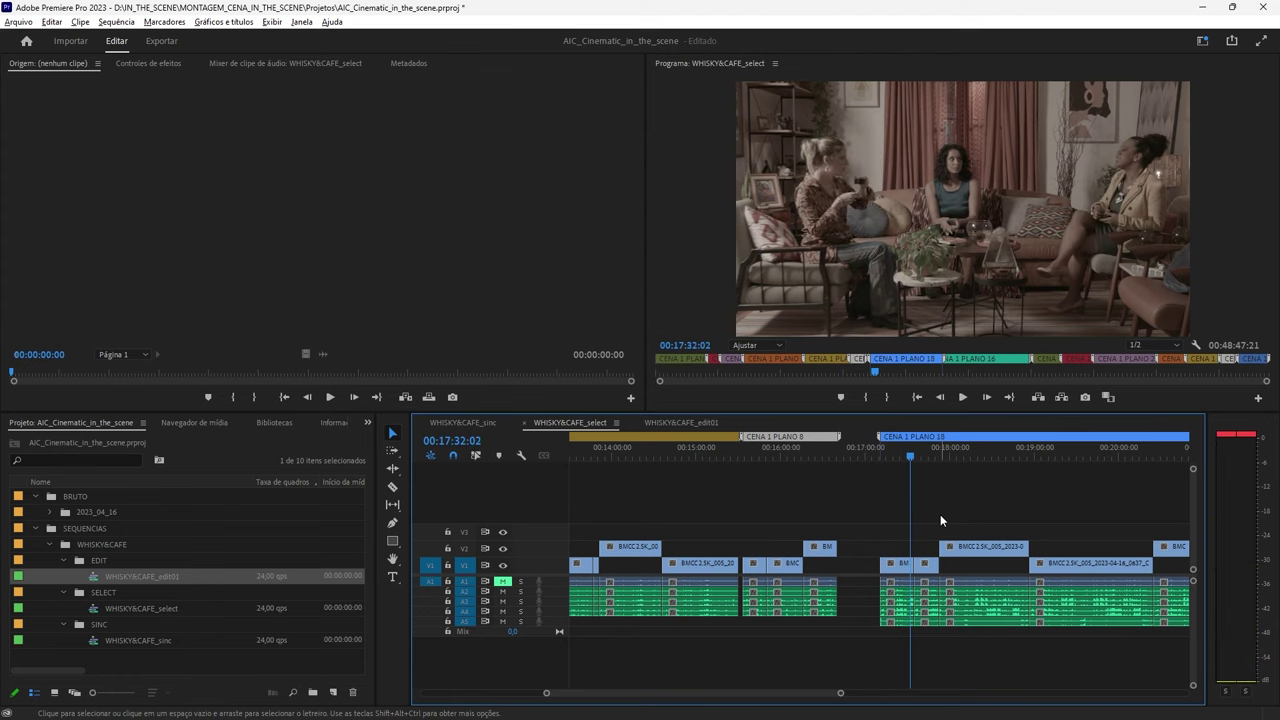
Scrub the first CENA 1 PLANO 18 take back to 00:17:23:08, where the woman in the jacket crosses the frame
key(equal)
key(equal)
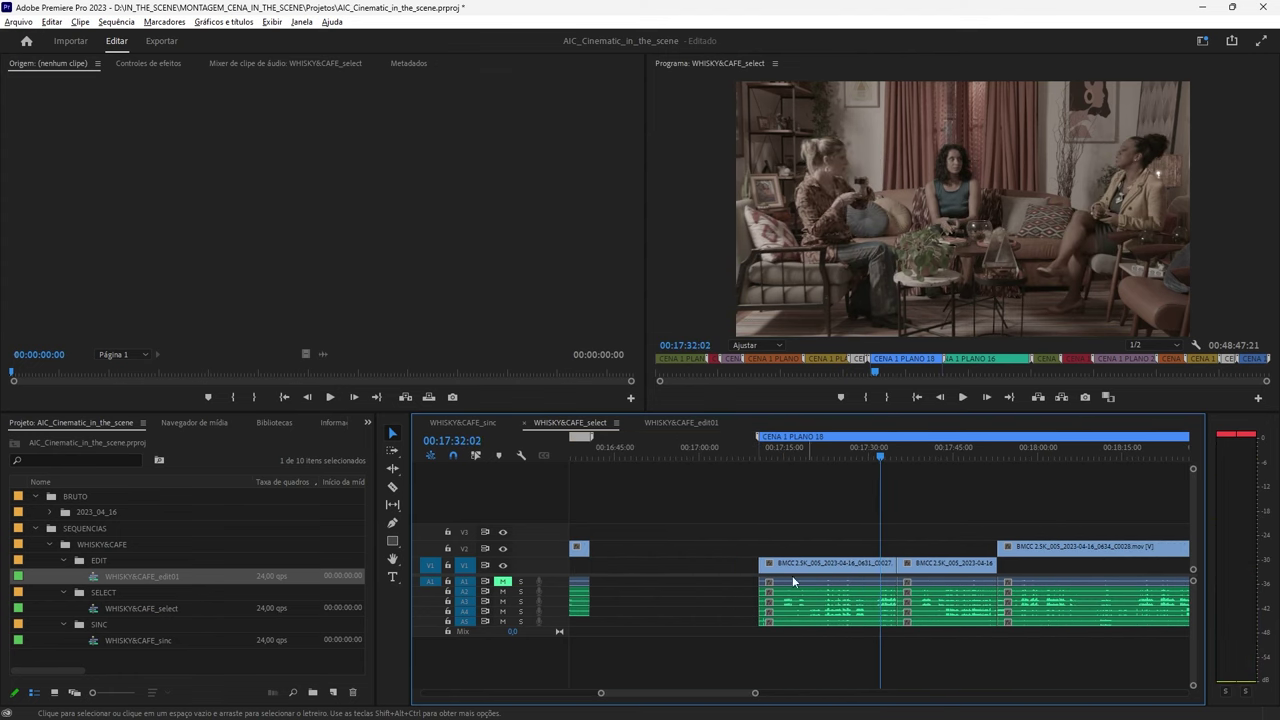
drag(879, 456, 830, 463)
key(minus)
key(minus)
key(minus)
key(minus)
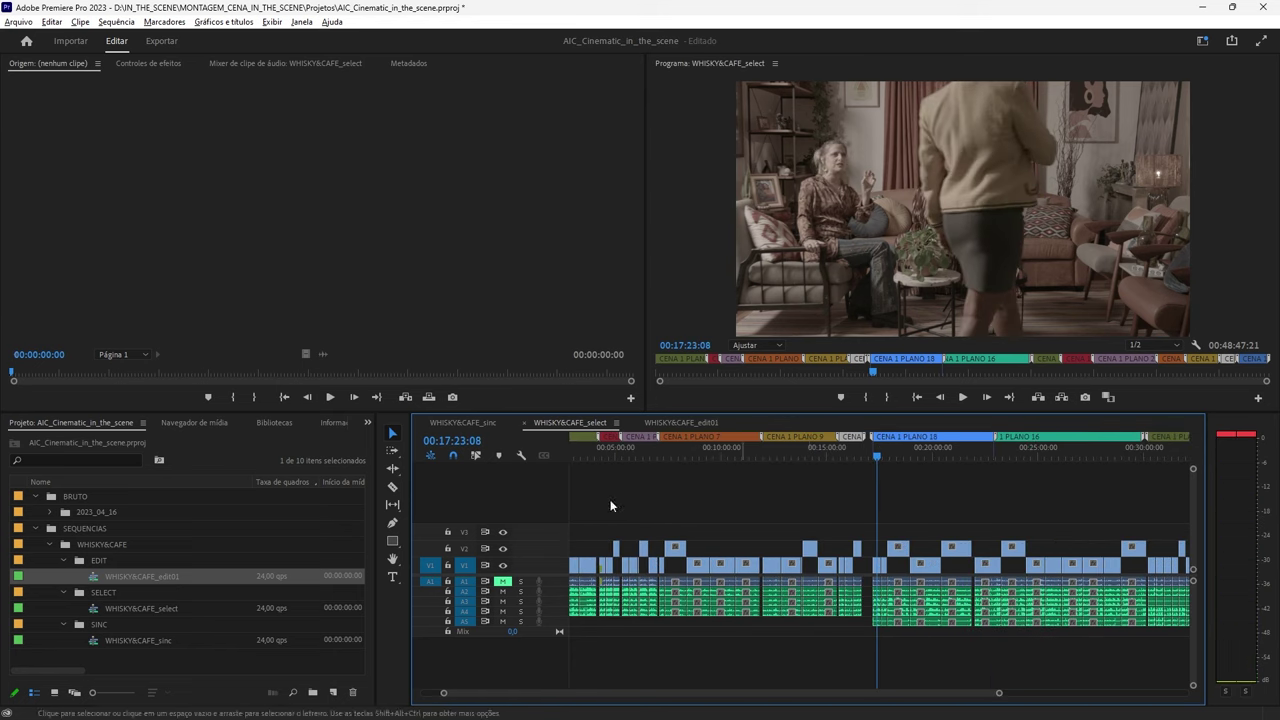
Compare the V2 take of CENA 1 PLANO 18 at 00:18:44:00 with the V2 take of CENA 1 PLANO 16 at 00:24:09:13
click(812, 443)
click(905, 456)
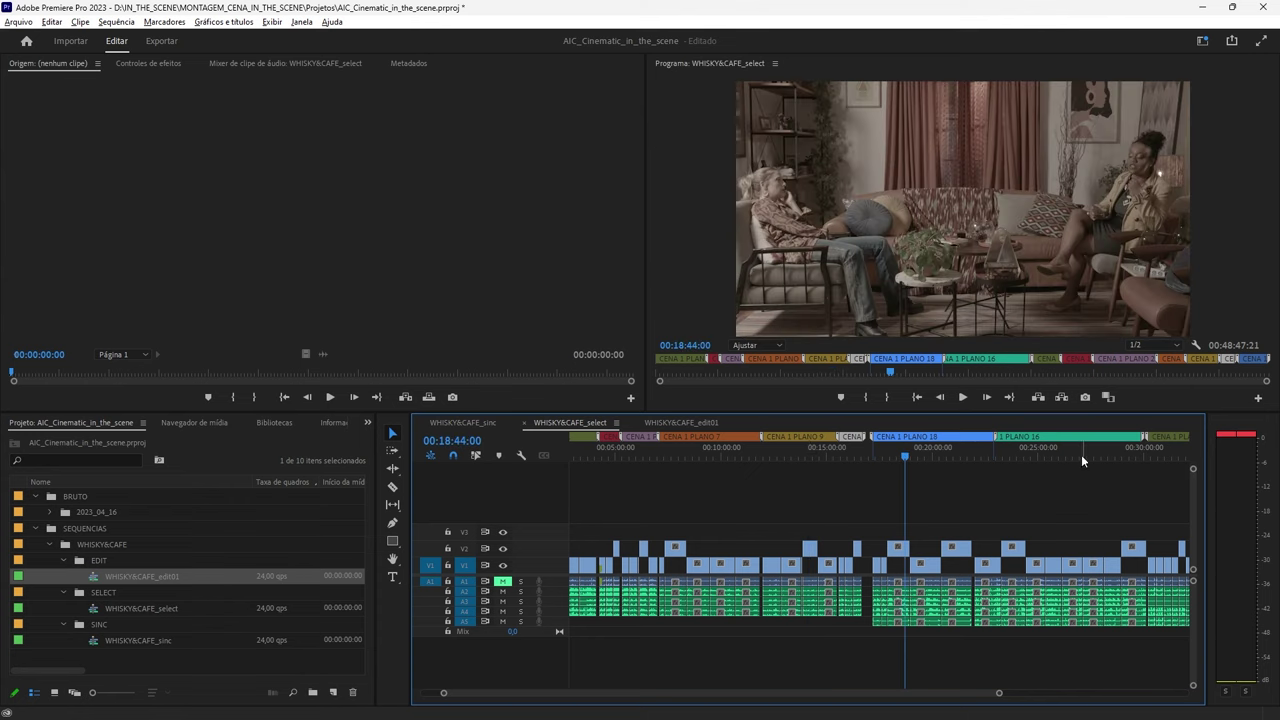
click(1021, 452)
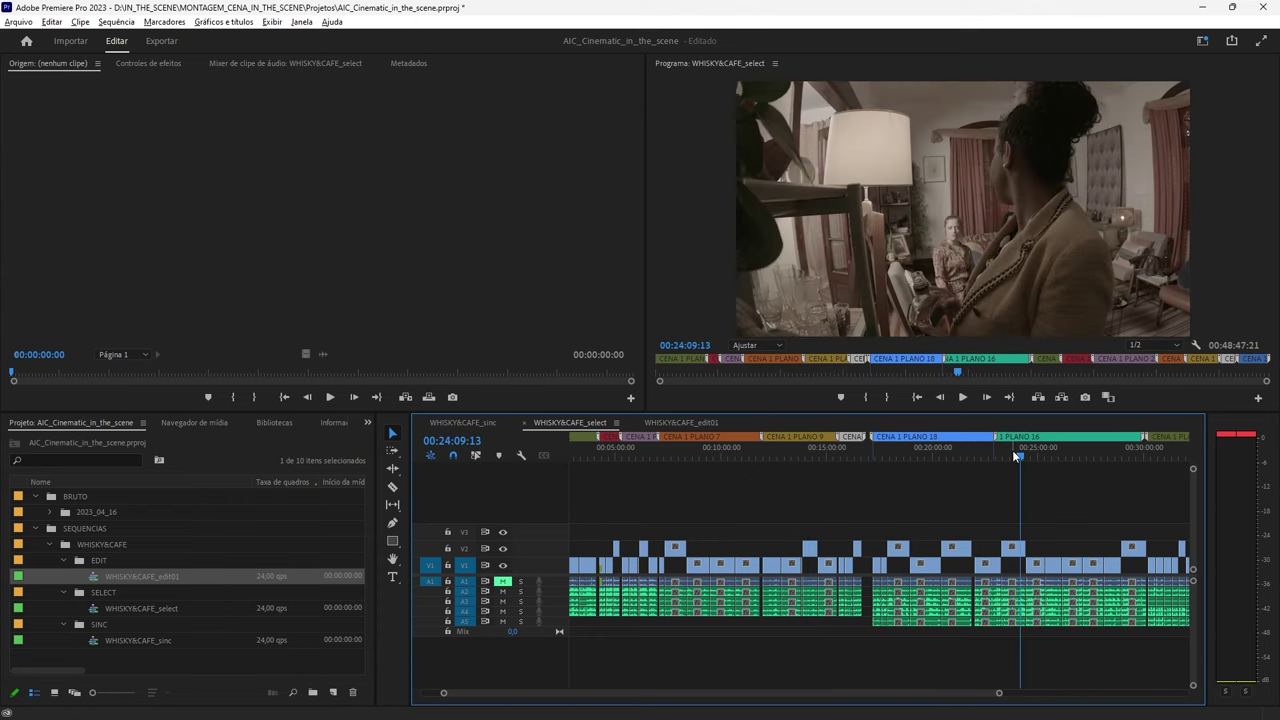
Play the first V2 take of CENA 1 PLANO 16 through the drink-pouring action and pause at 00:24:21:15
click(1014, 456)
key(space)
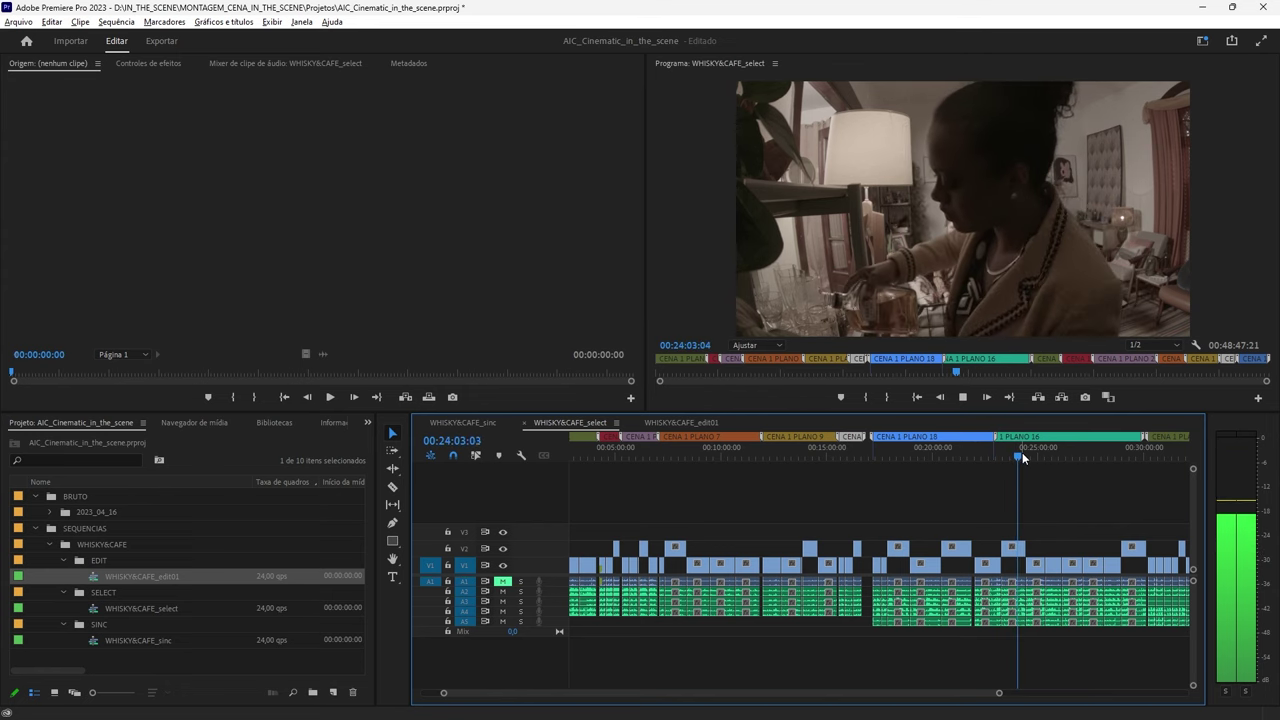
key(=)
key(=)
key(=)
key(=)
key(minus)
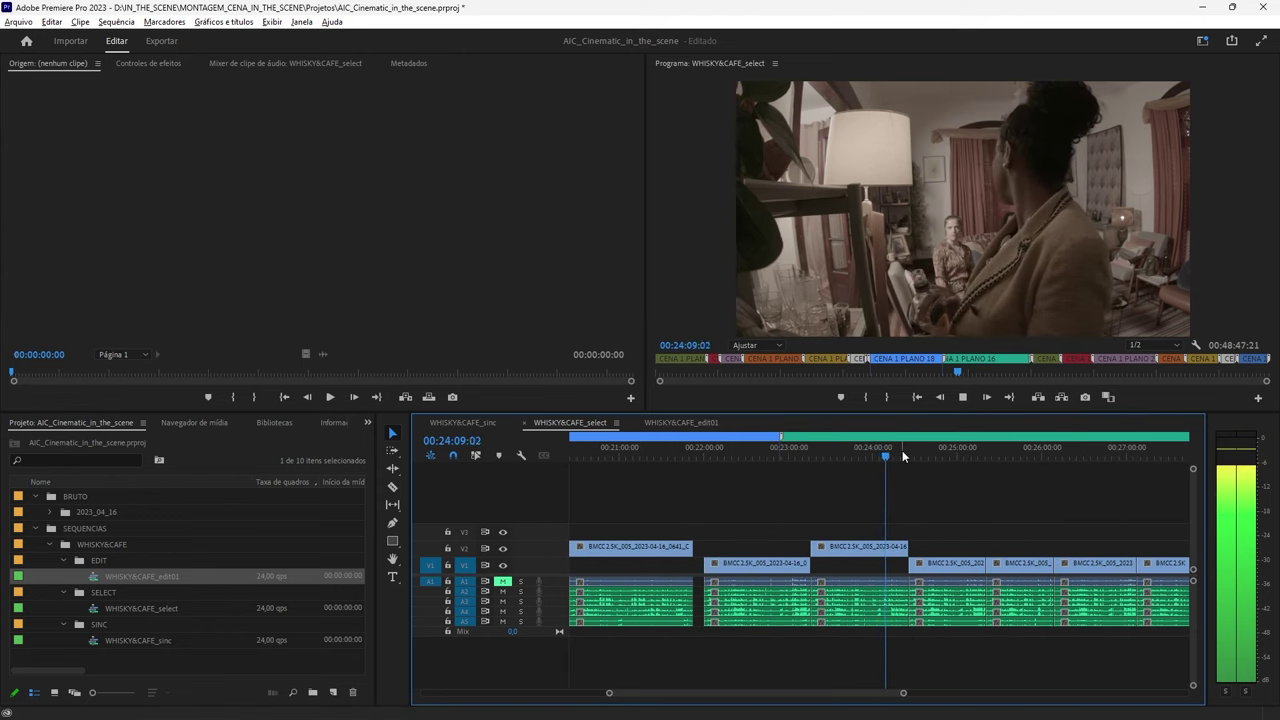
key(=)
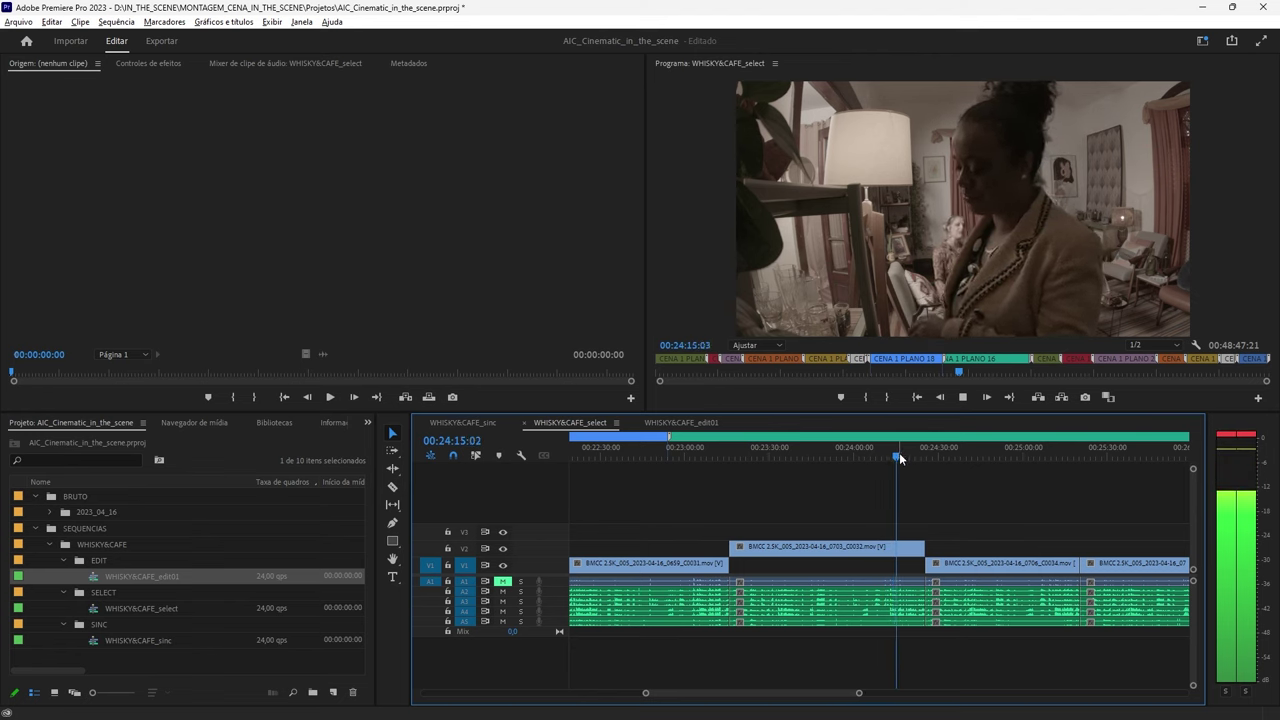
key(minus)
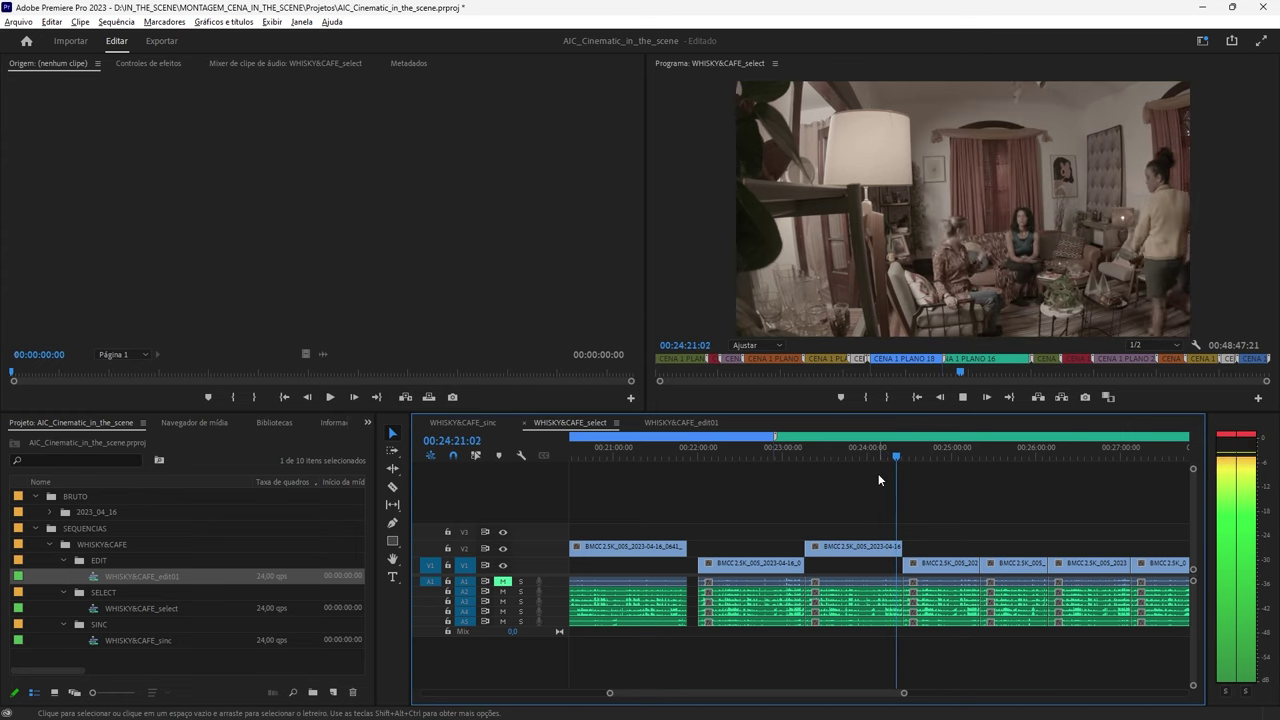
key(space)
key(minus)
key(minus)
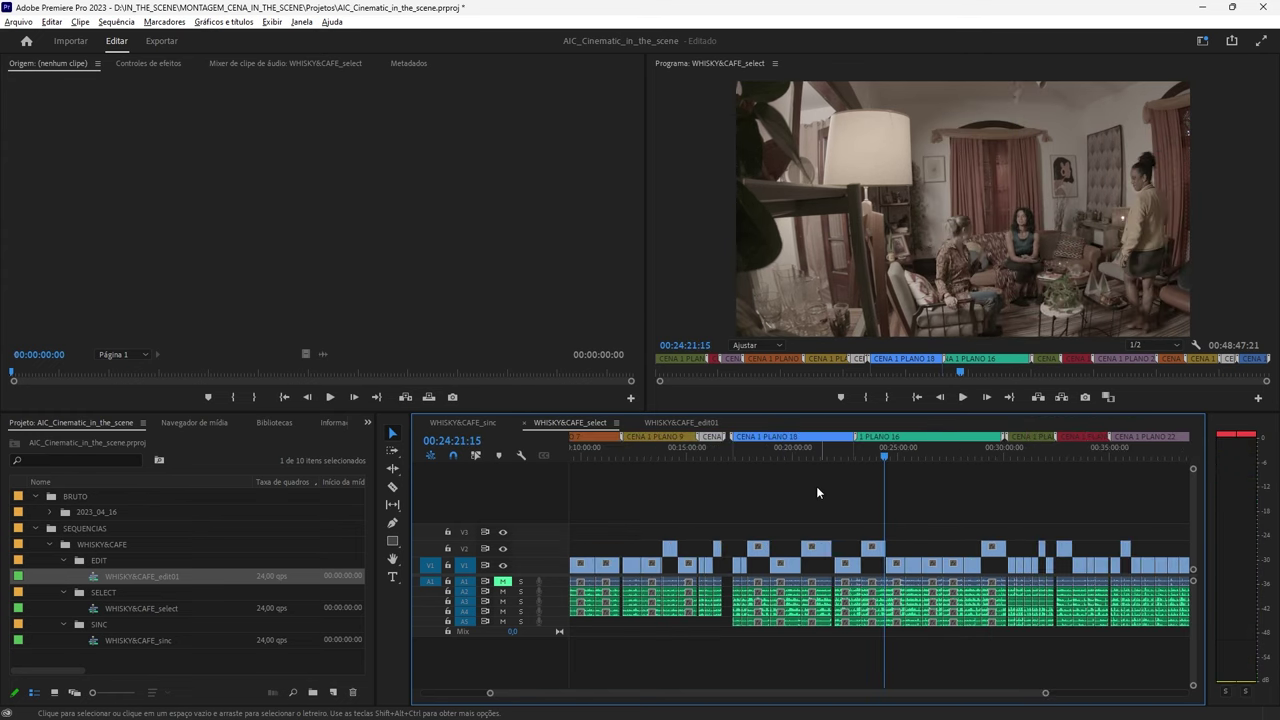
Replay the first V2 take of CENA 1 PLANO 16 from about 00:24:11, where the woman in the jacket handles the bottle
scroll(760, 458, up, 3)
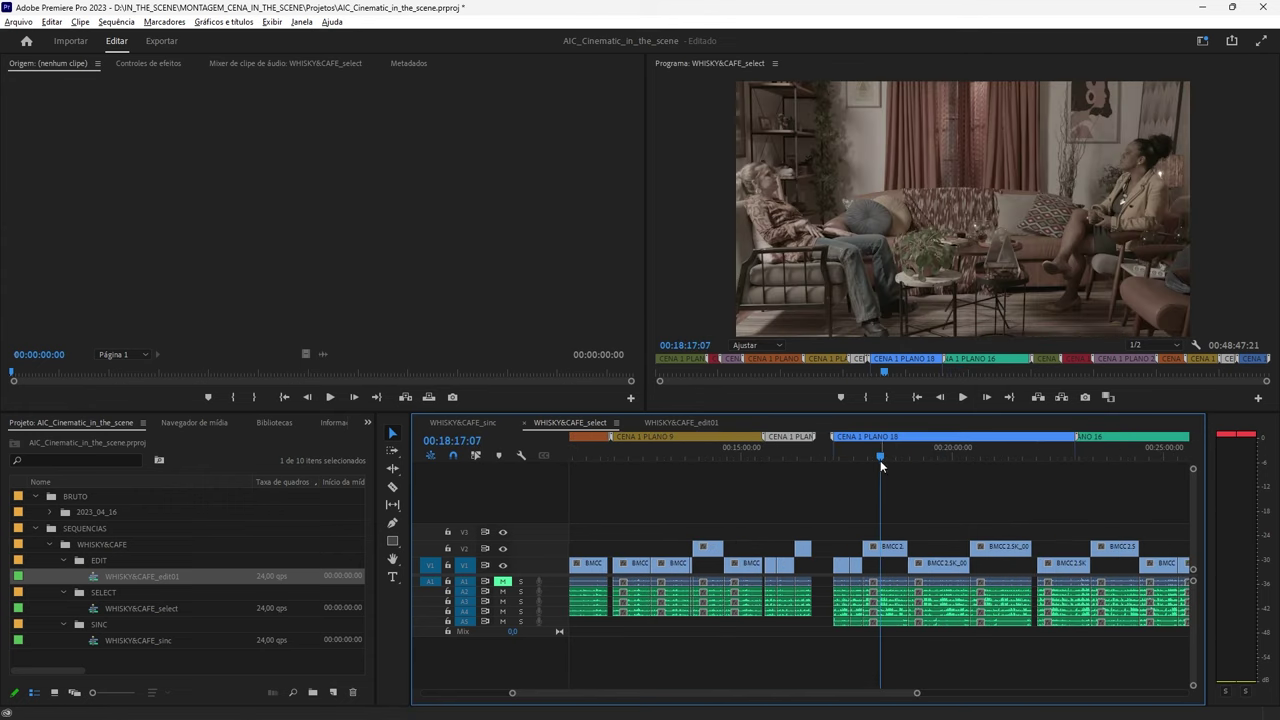
drag(1000, 452, 1007, 458)
key(space)
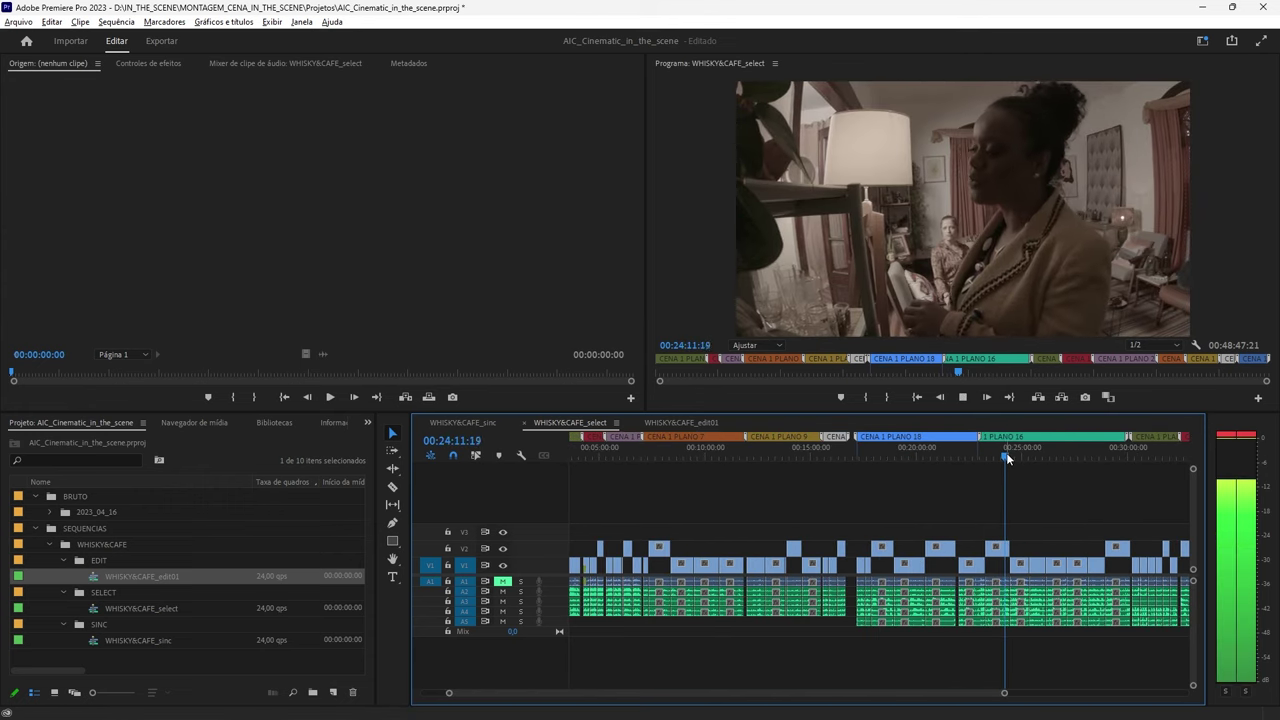
key(=)
key(=)
key(=)
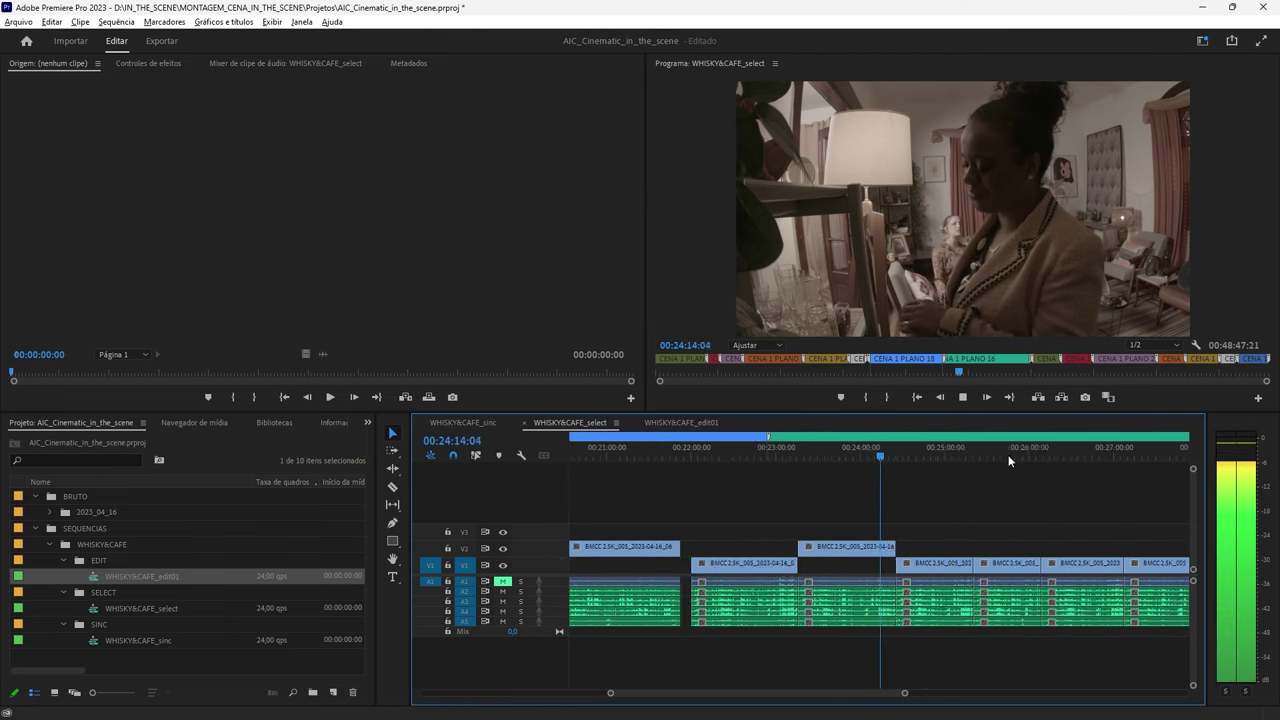
Play the same CENA 1 PLANO 16 take to its end and park the playhead on its closing frames at 00:24:25:06
click(892, 454)
key(space)
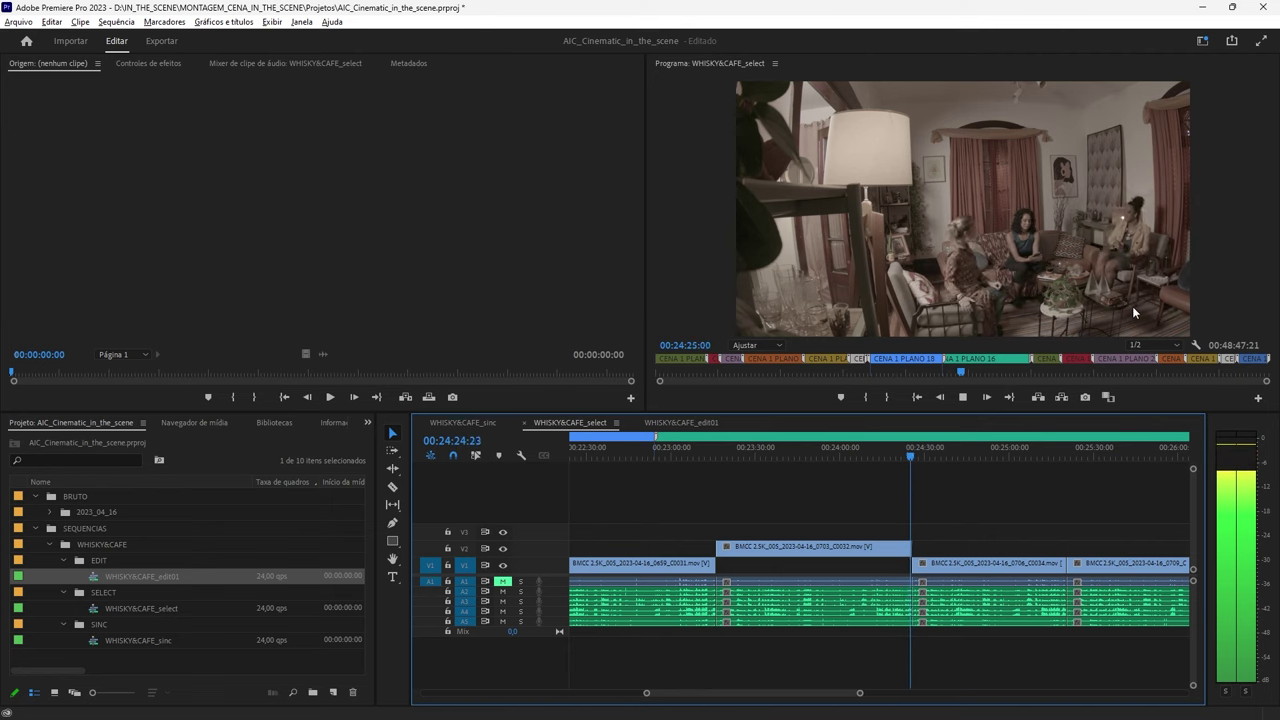
key(space)
scroll(880, 490, up, 5)
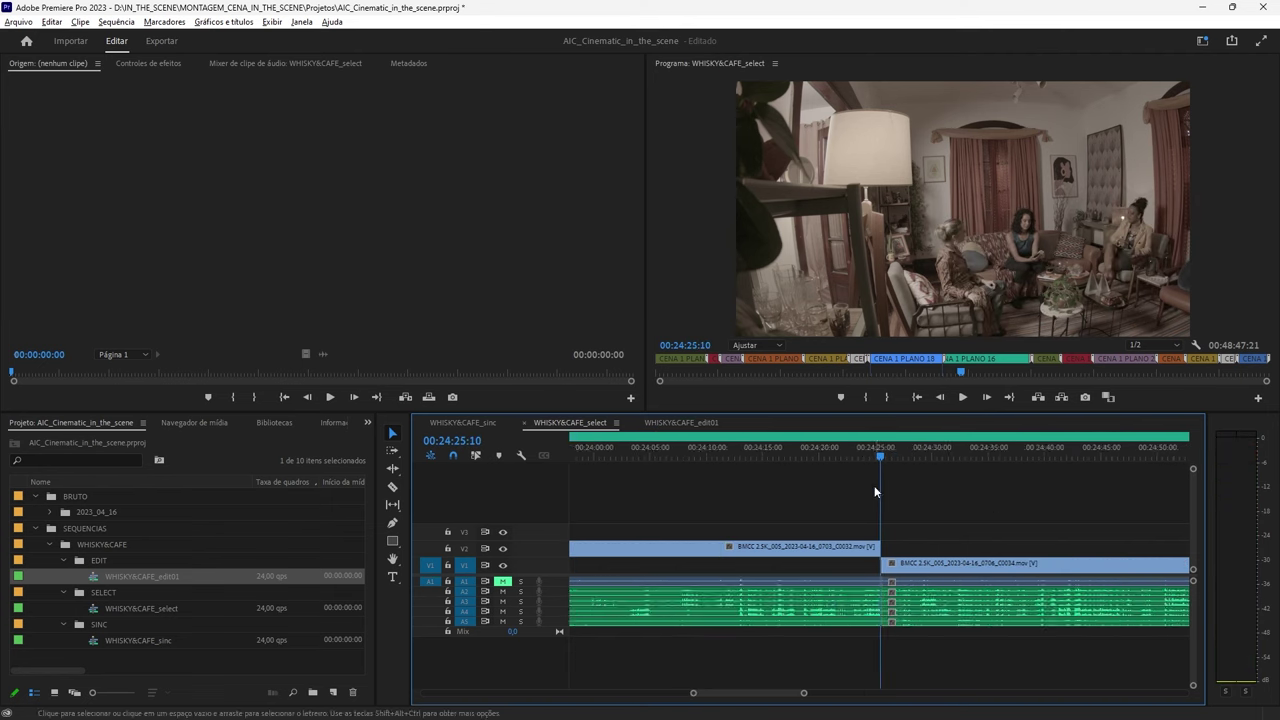
click(876, 455)
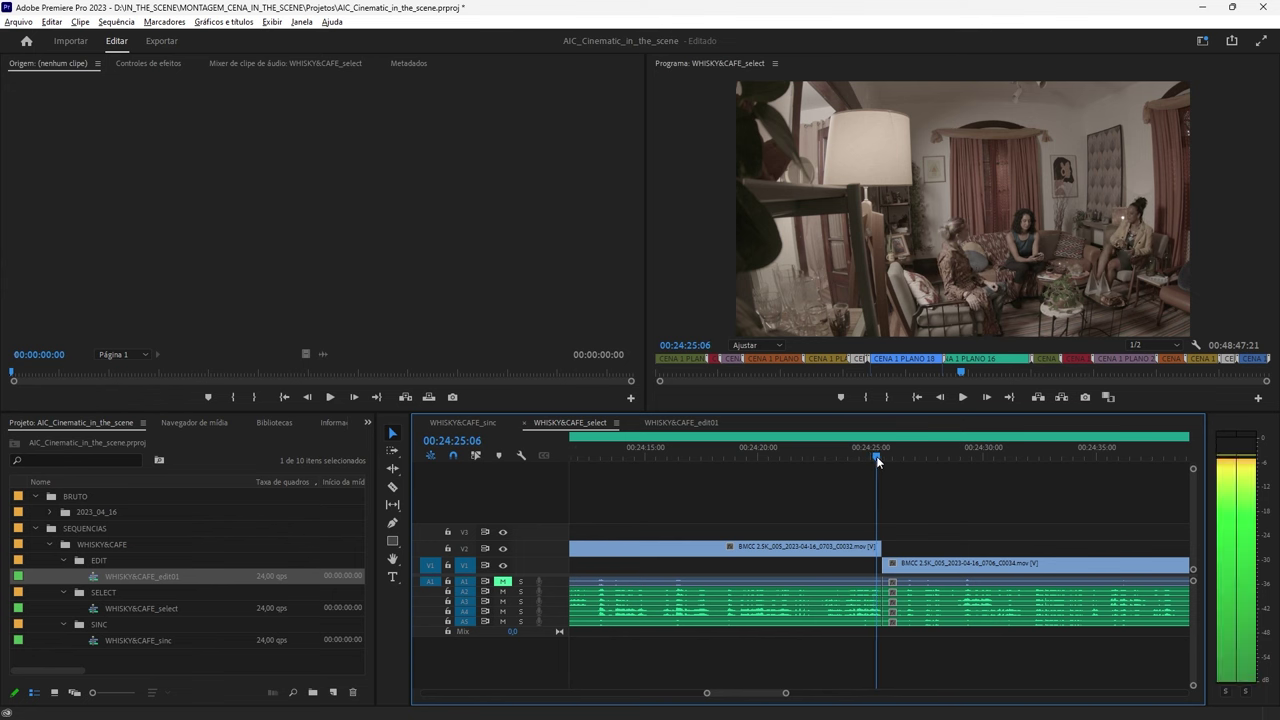
Show the sequence's marker list and review the start of CENA 1 PLANO 18, stopping at 00:17:29:10
scroll(870, 460, down, 6)
scroll(773, 490, down, 3)
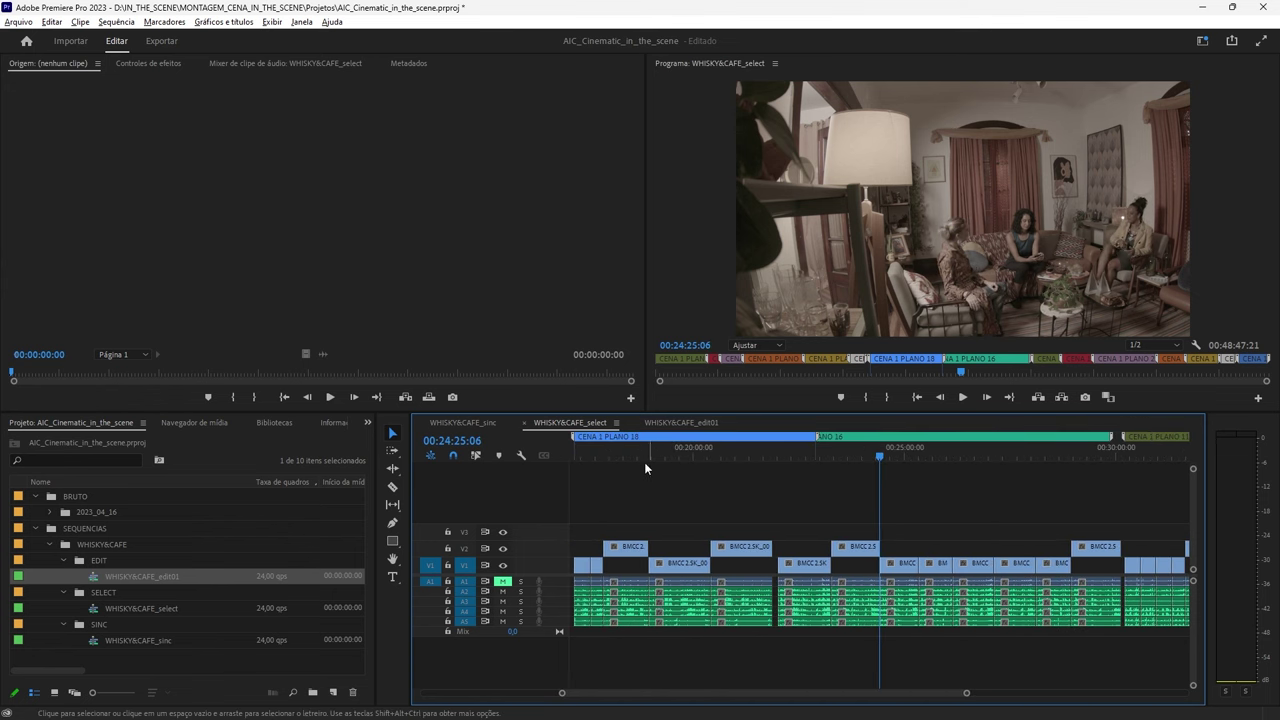
key(shift+m)
drag(899, 445, 864, 457)
scroll(885, 456, up, 4)
key(j)
key(l)
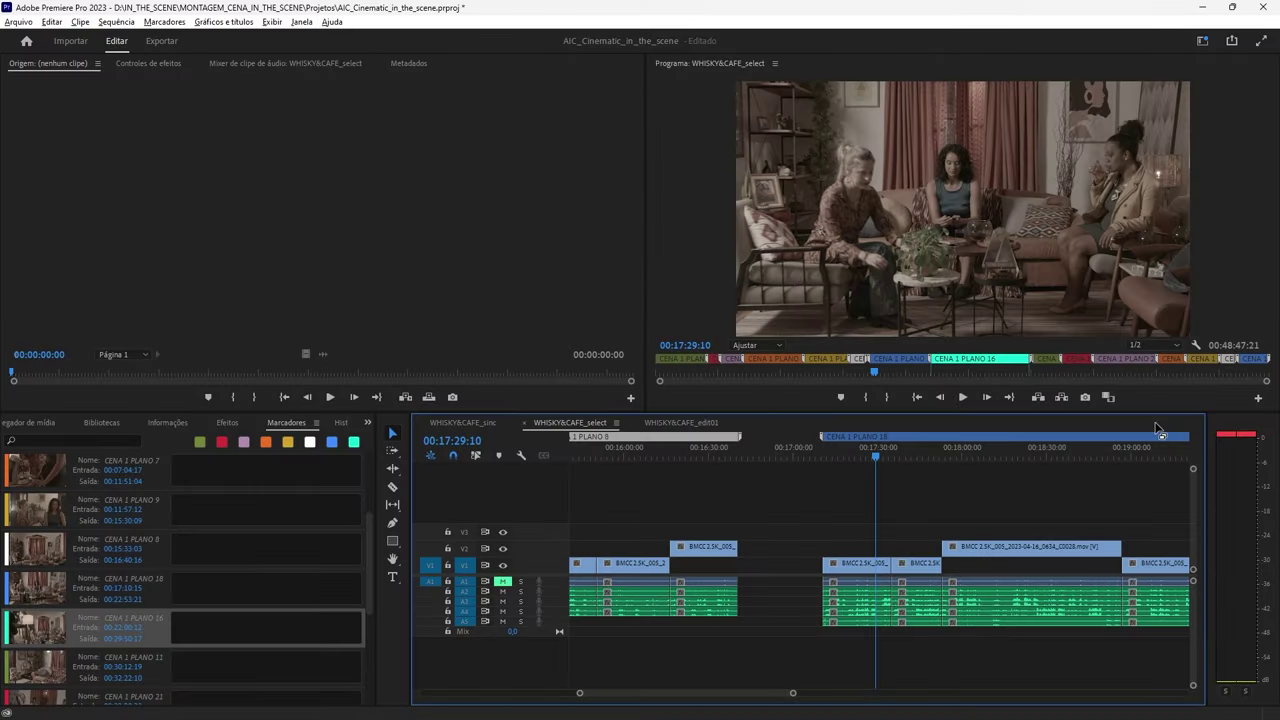
Switch to the WHISKY&CAFE_edit01 sequence and view its cut at 00:01:28:23
click(690, 428)
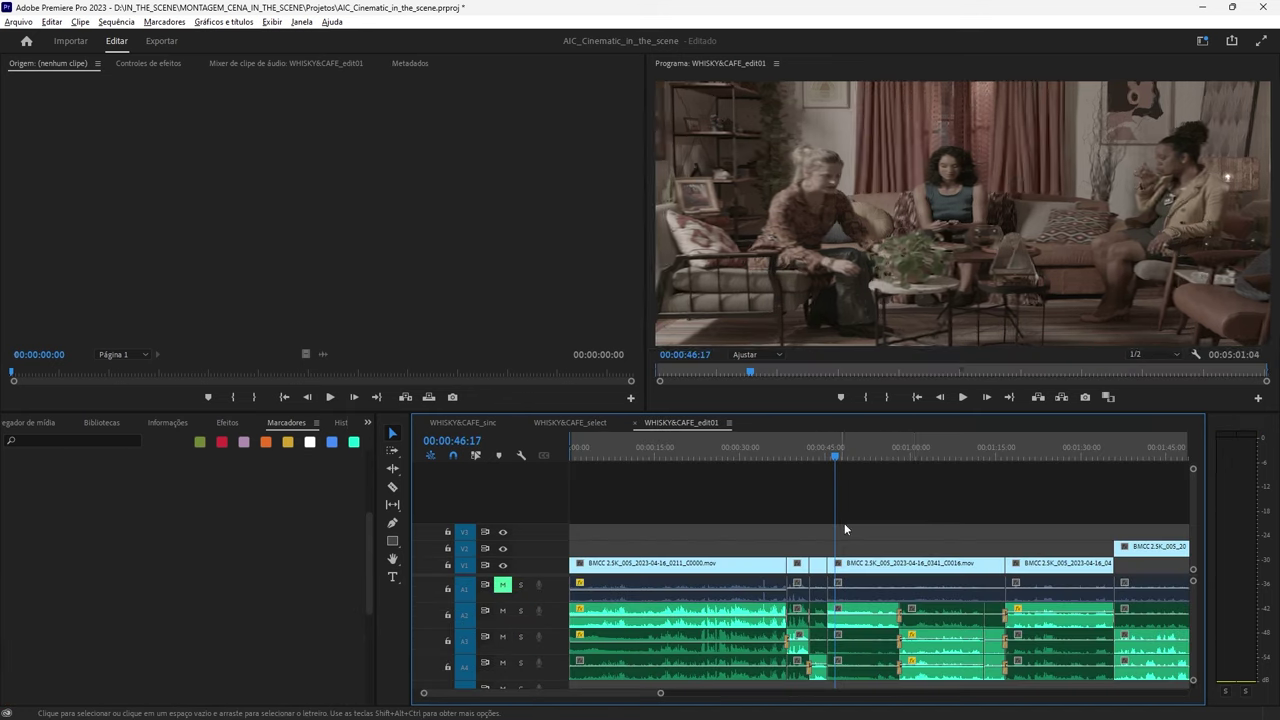
key(minus)
key(minus)
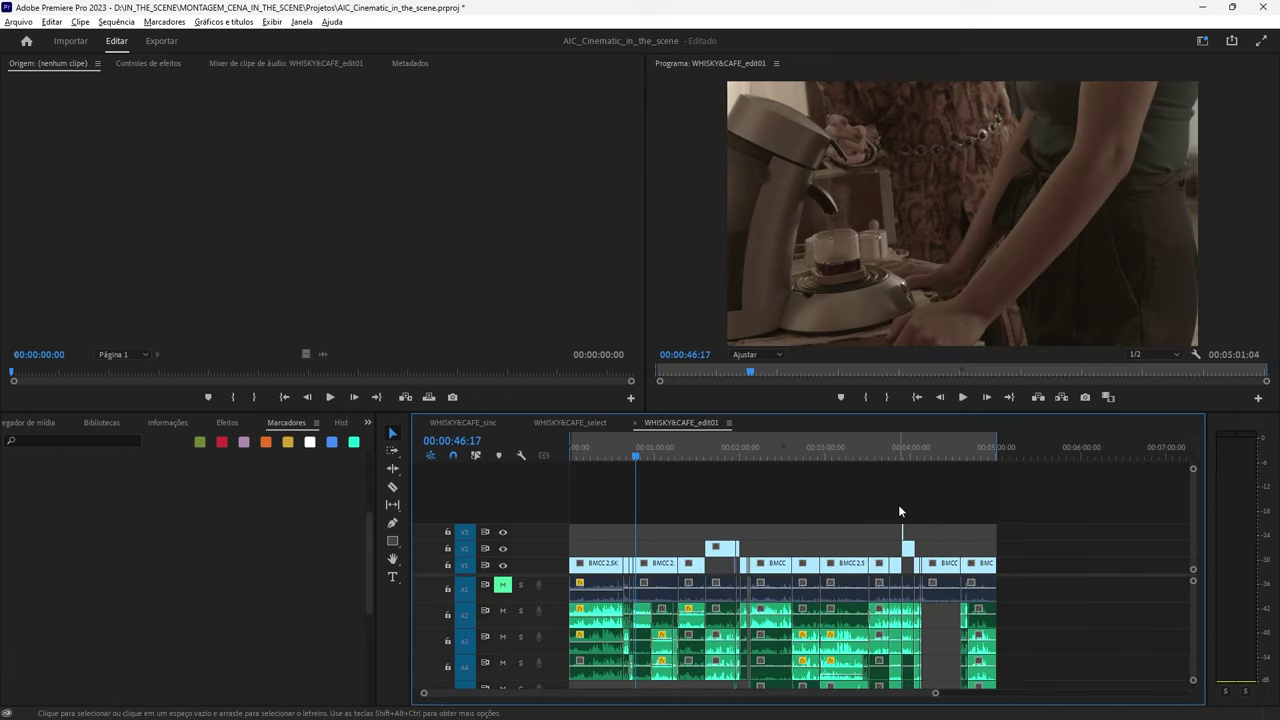
click(714, 455)
key(equal)
click(823, 450)
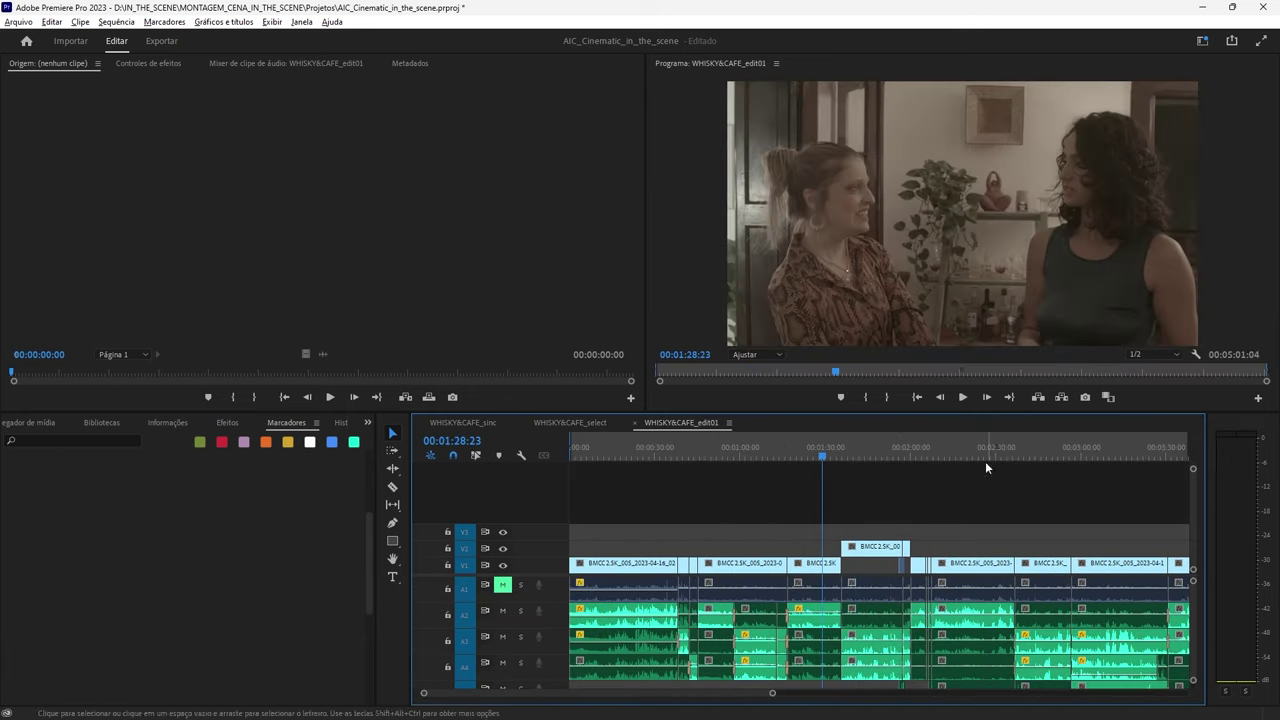
Scrub the long V2 clip in WHISKY&CAFE_edit01 from 00:01:54:12 back to 00:01:38:19
click(898, 447)
key(equal)
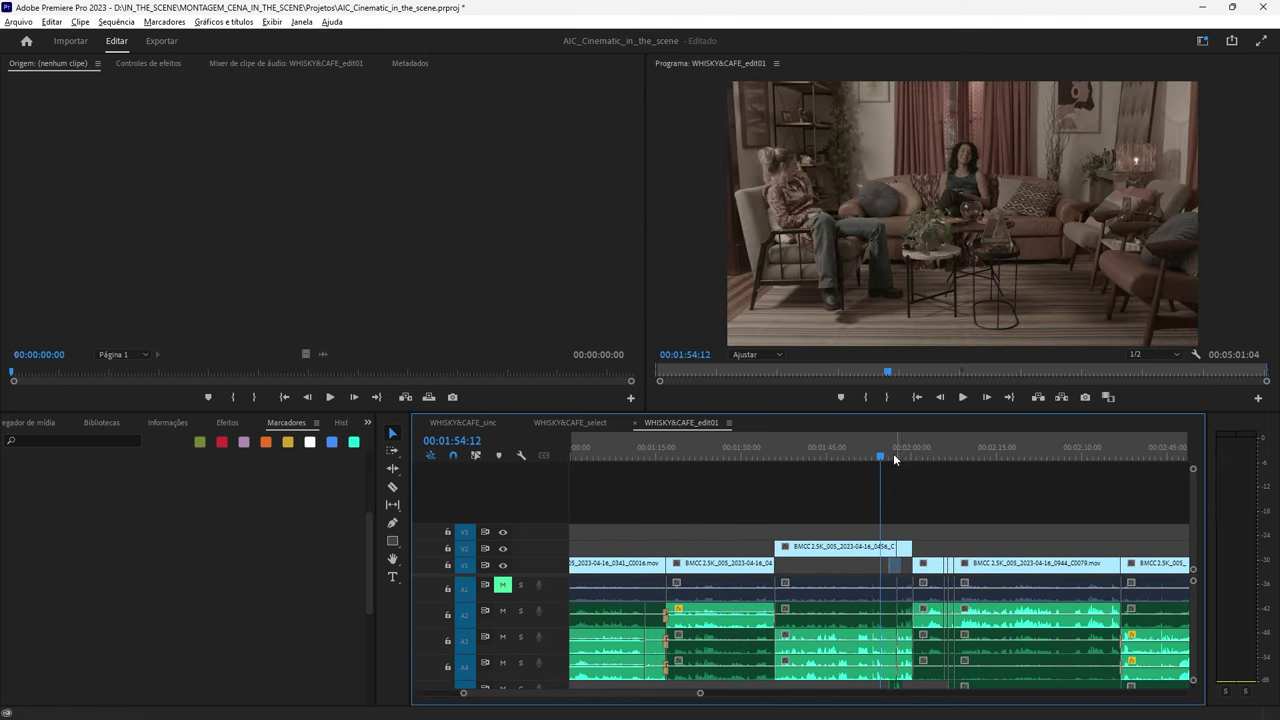
click(902, 456)
drag(904, 457, 794, 457)
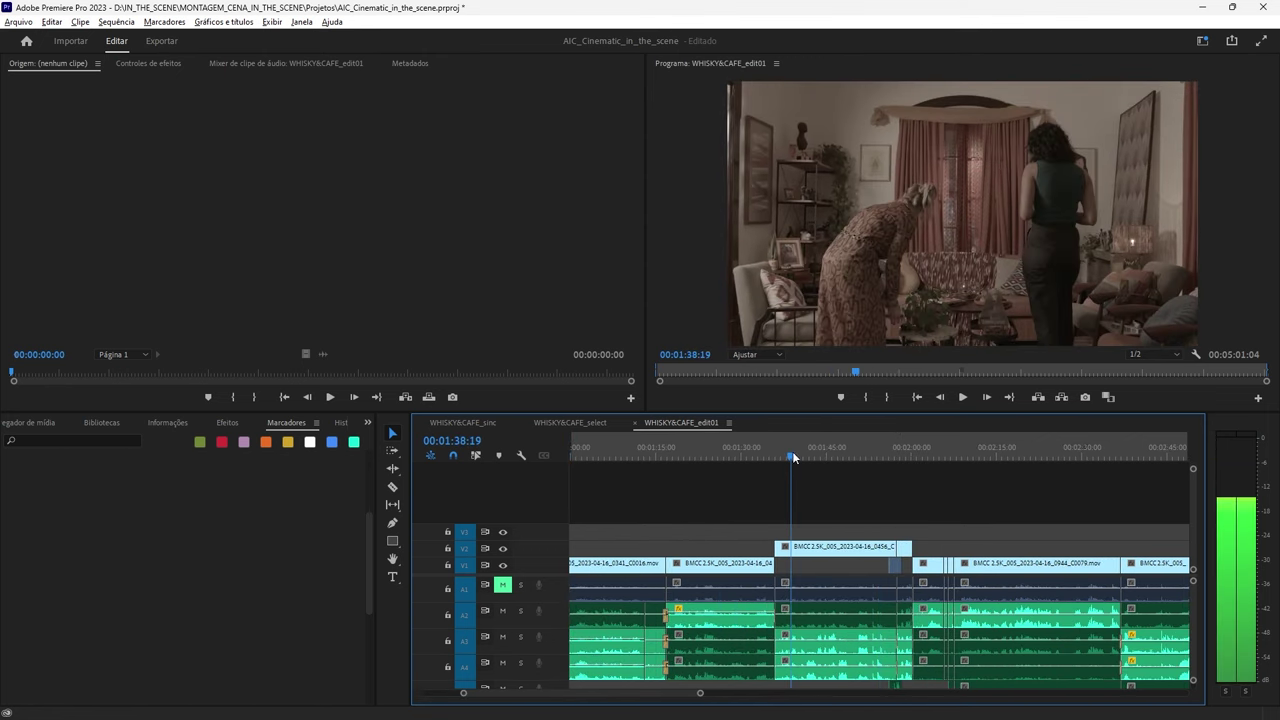
Locate the cut from the three women standing to the wide drink-pouring shot, around 00:02:36:02 in the edit
key(minus)
drag(872, 455, 822, 453)
key(equal)
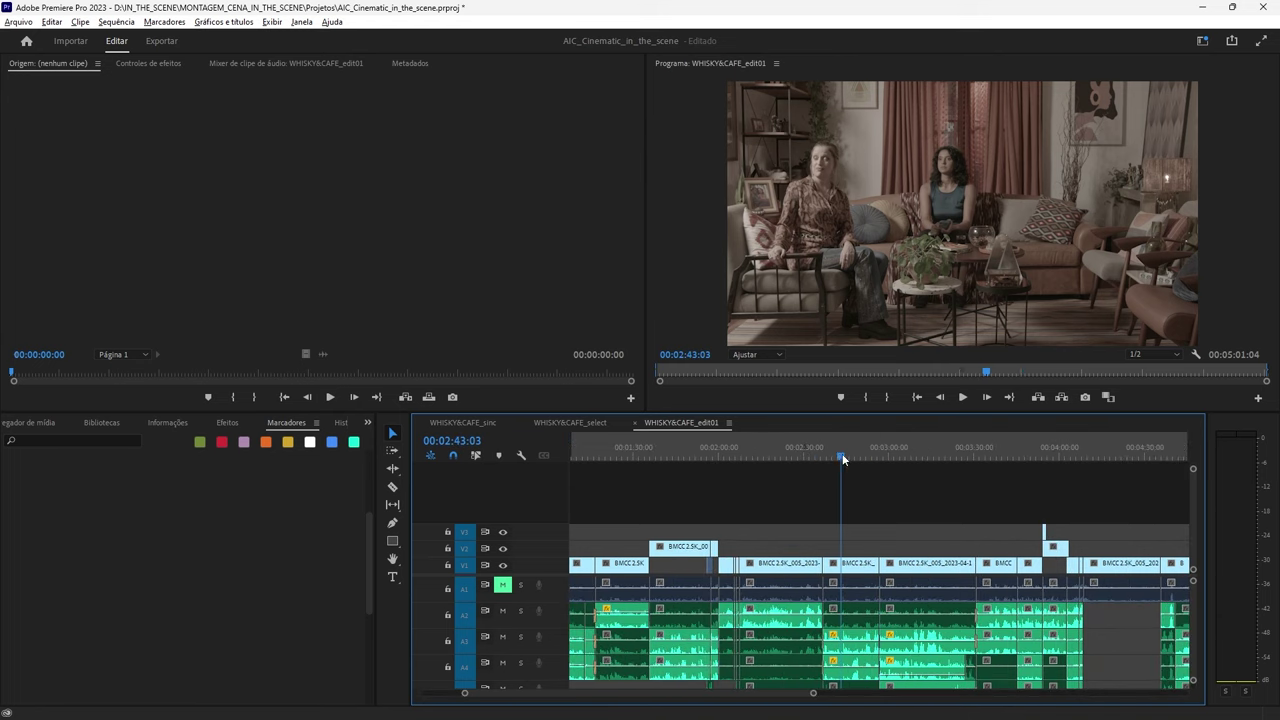
key(equal)
click(840, 448)
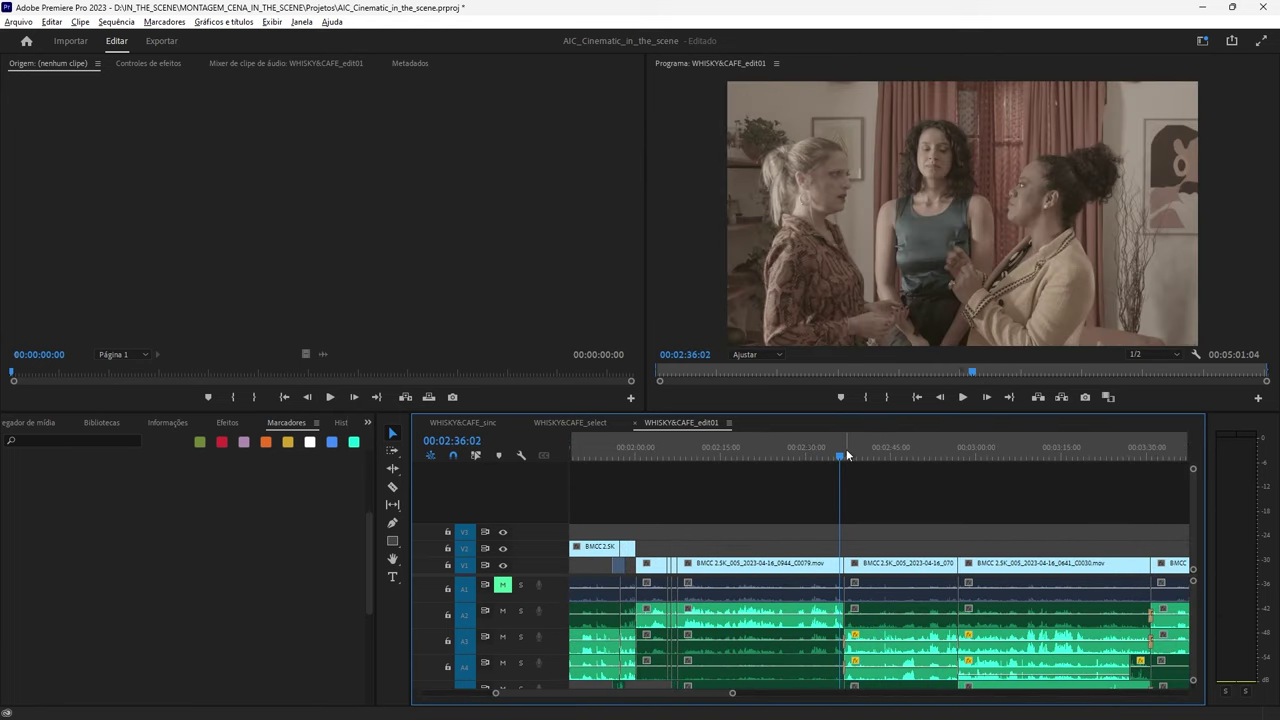
click(897, 453)
click(838, 449)
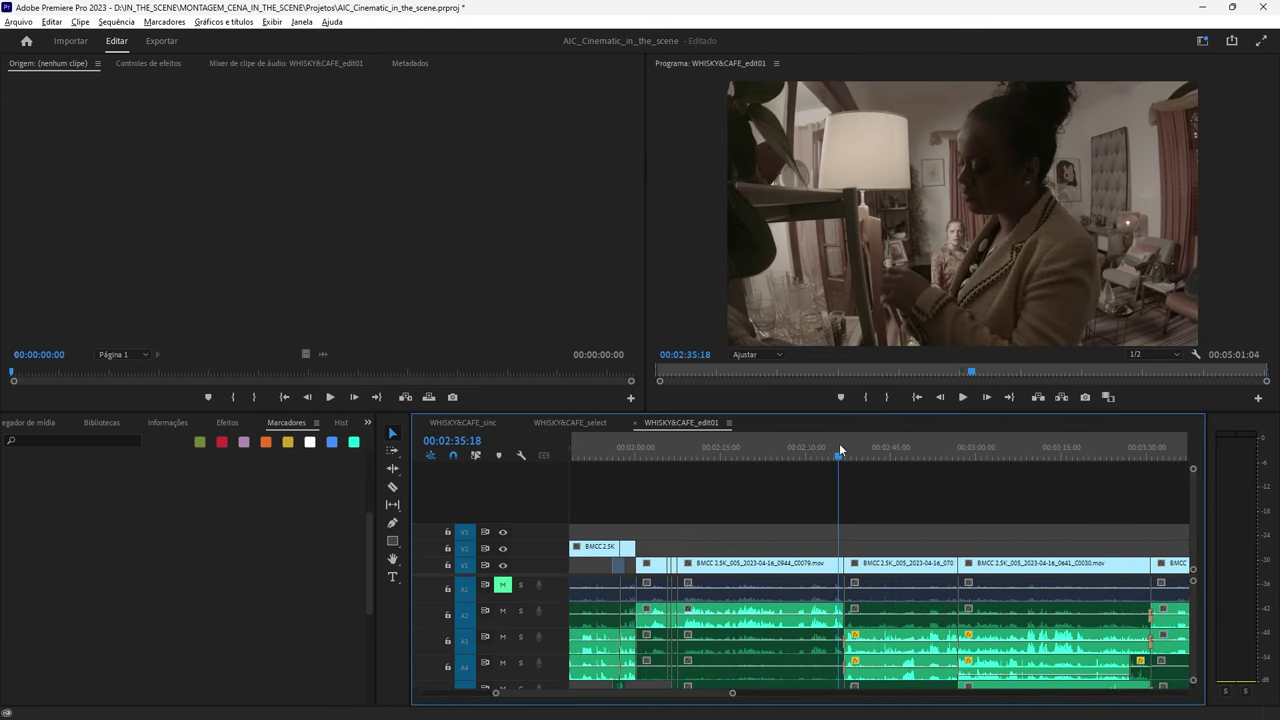
Play the edit from the drink-pouring at 00:02:49:17 through the cut to the frontal sofa shot, past 00:03:01:12
click(918, 455)
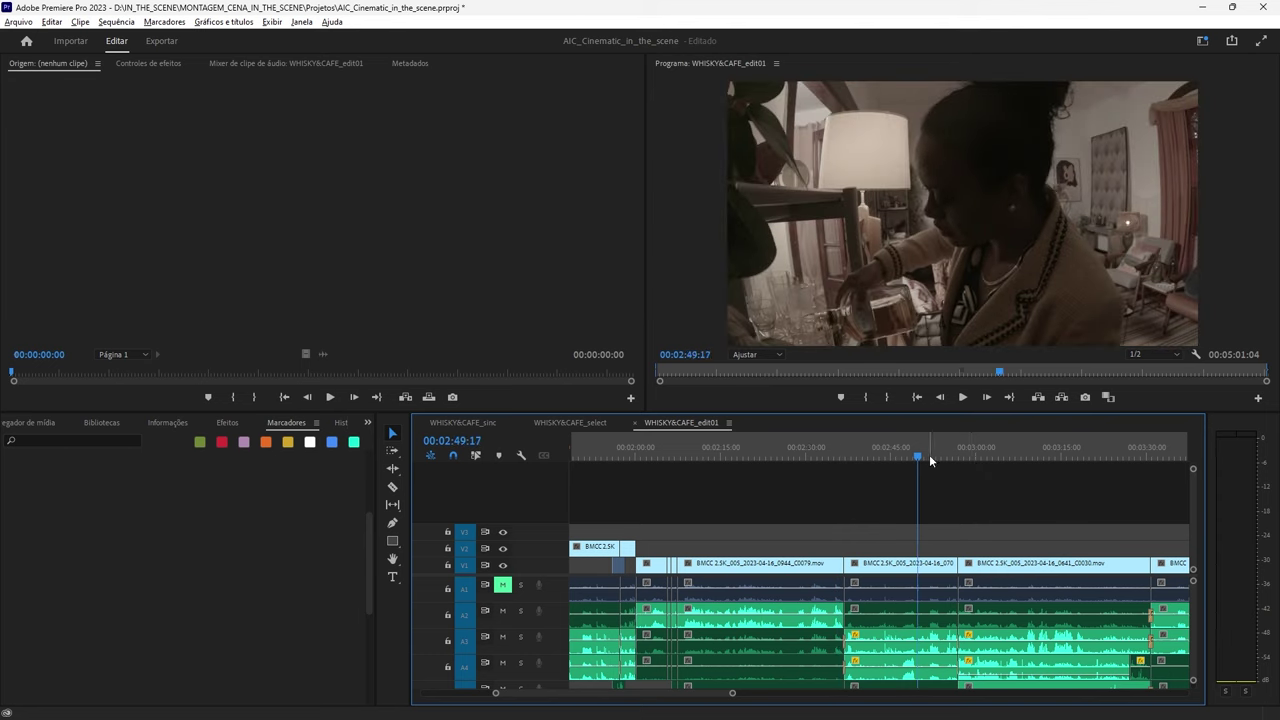
key(space)
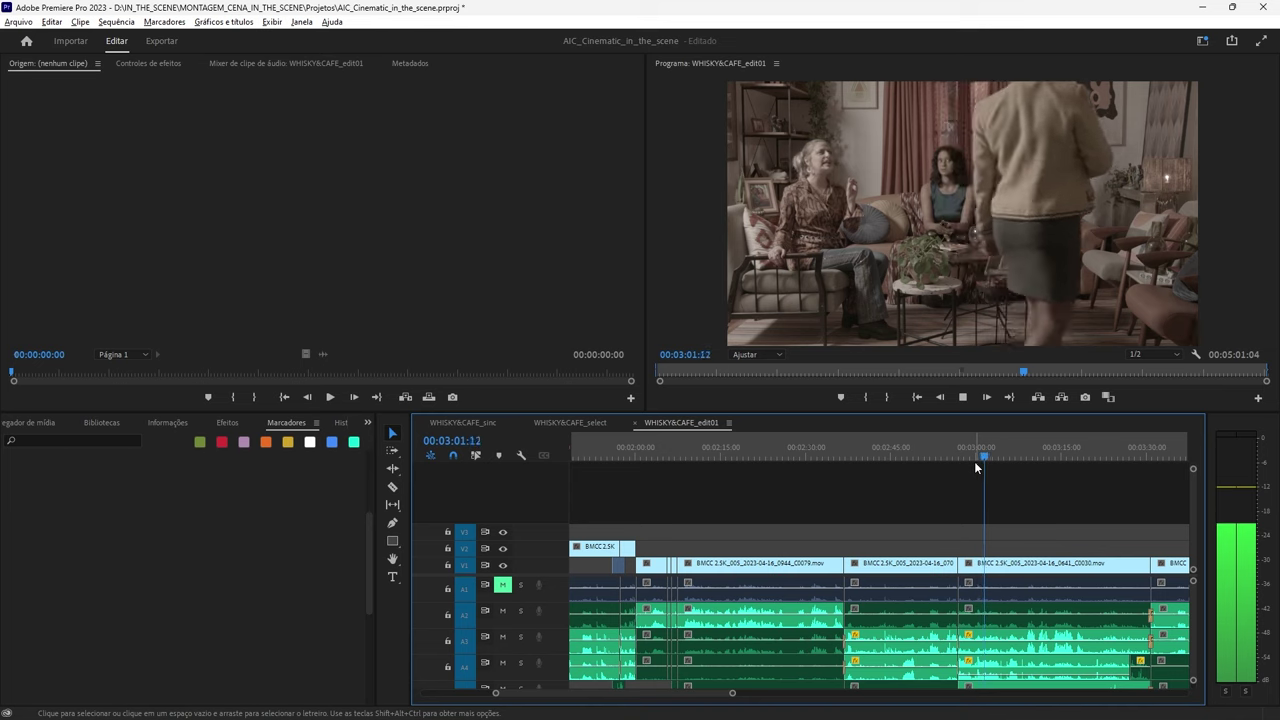
key(space)
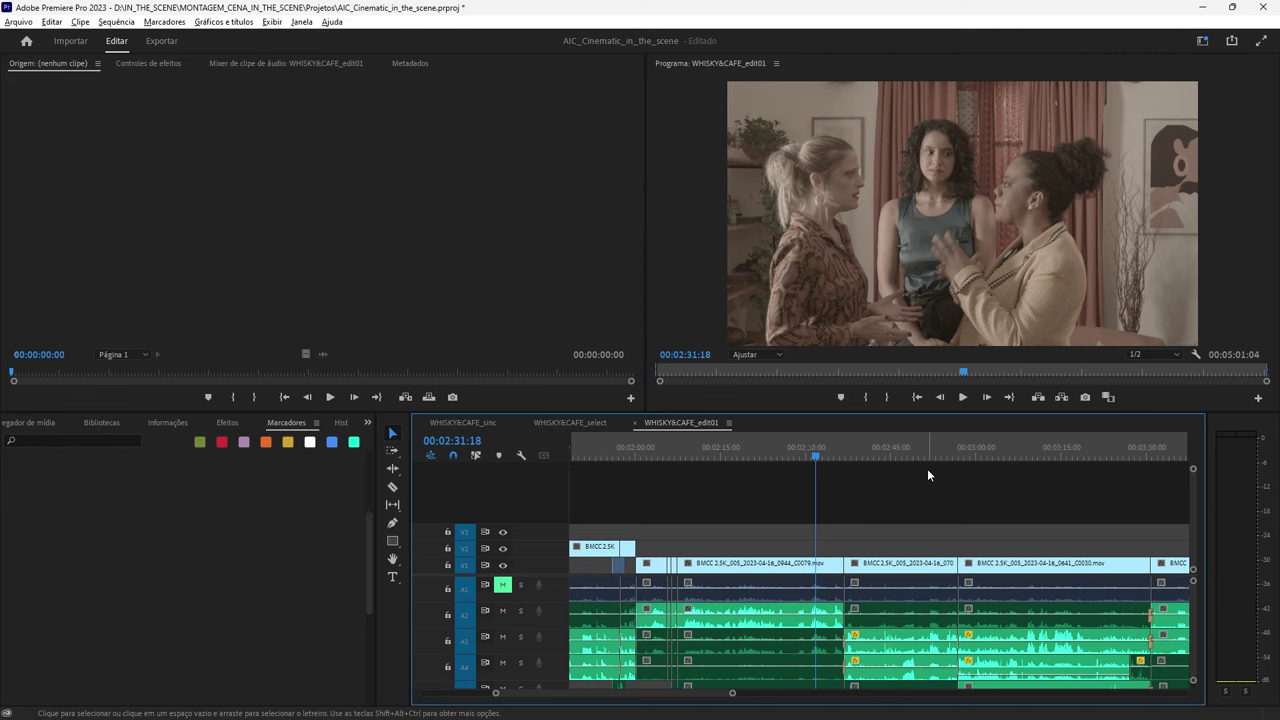
Replay the transition from the three-woman shot at 00:02:31:18 into the wide shot, pausing at 00:02:39:09 and again at 00:02:33:02
key(space)
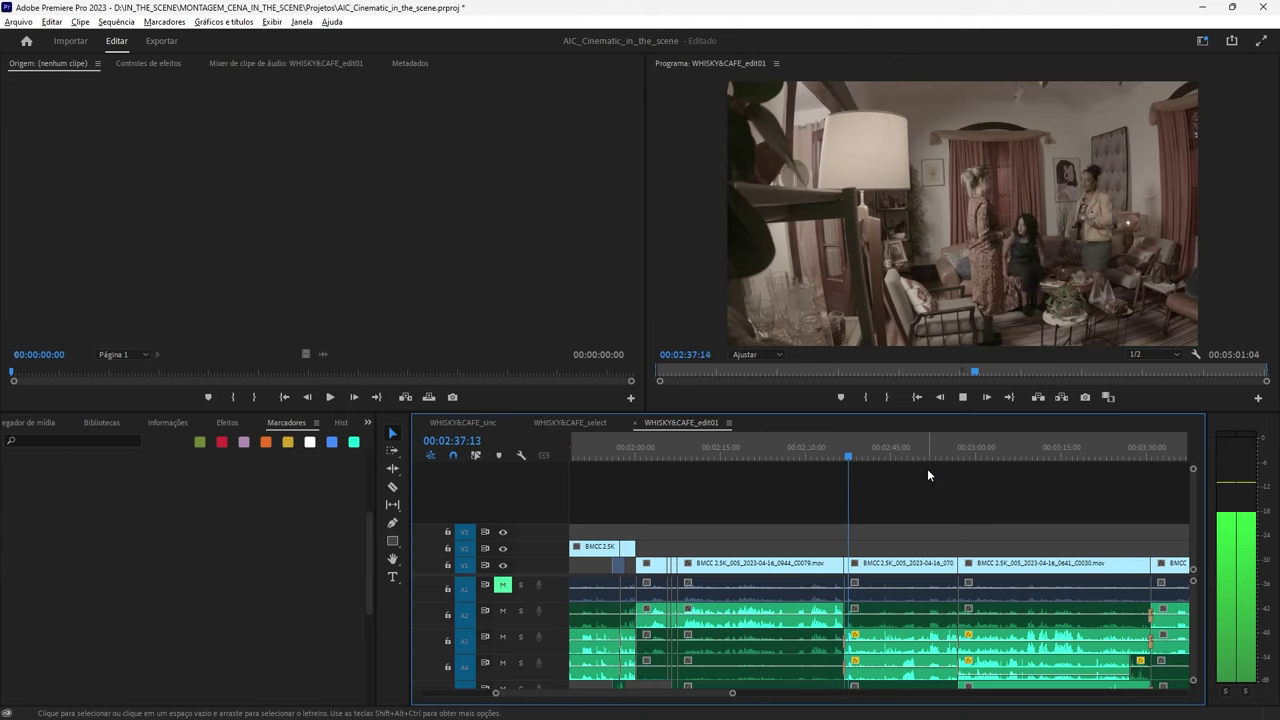
key(space)
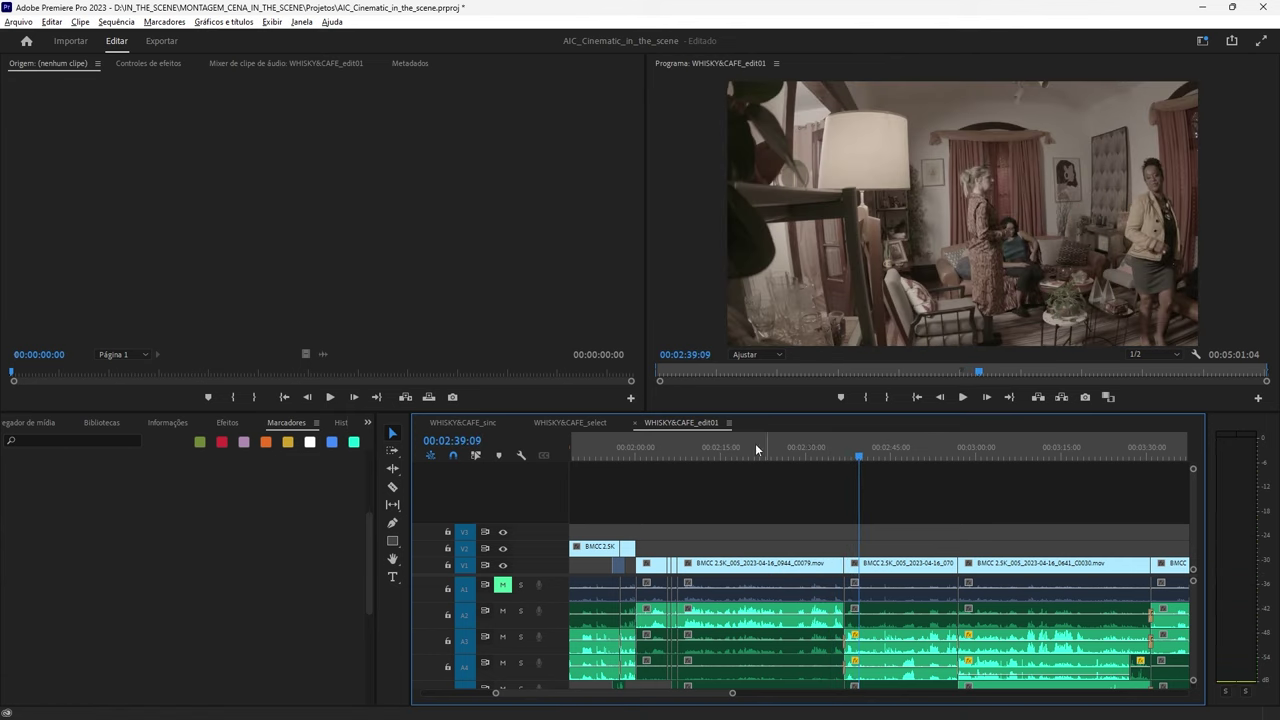
click(811, 456)
key(space)
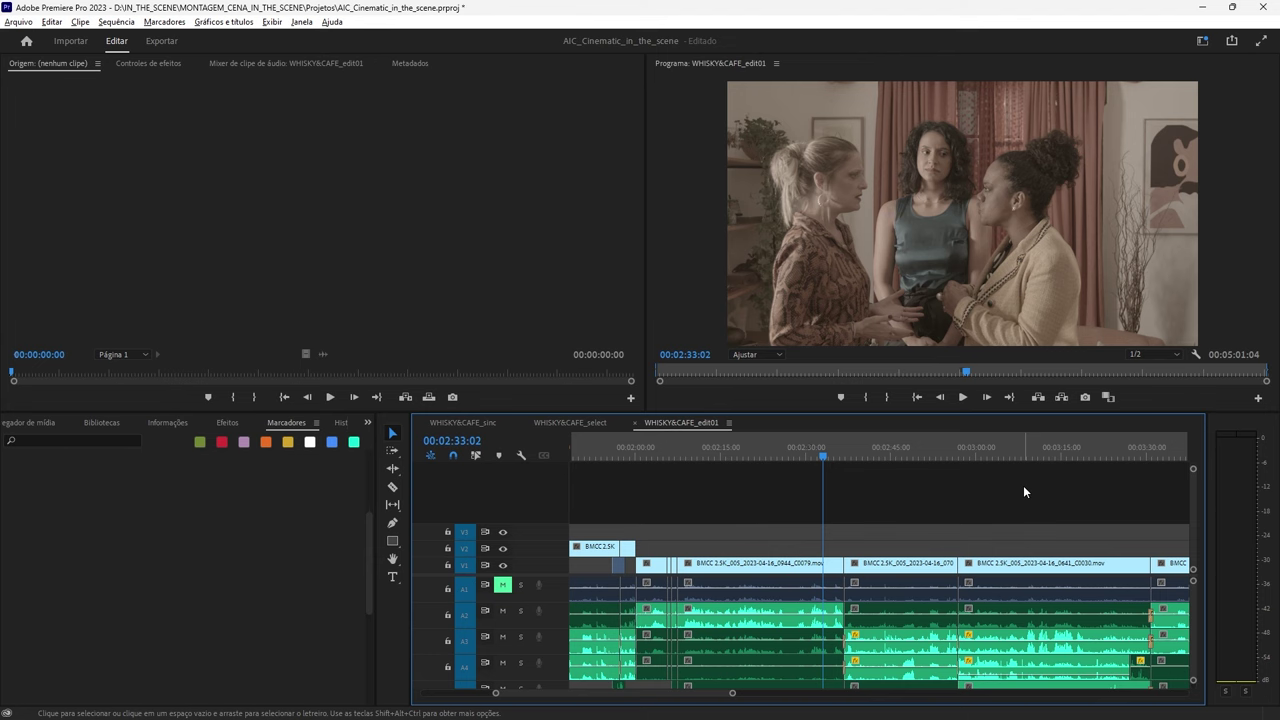
key(space)
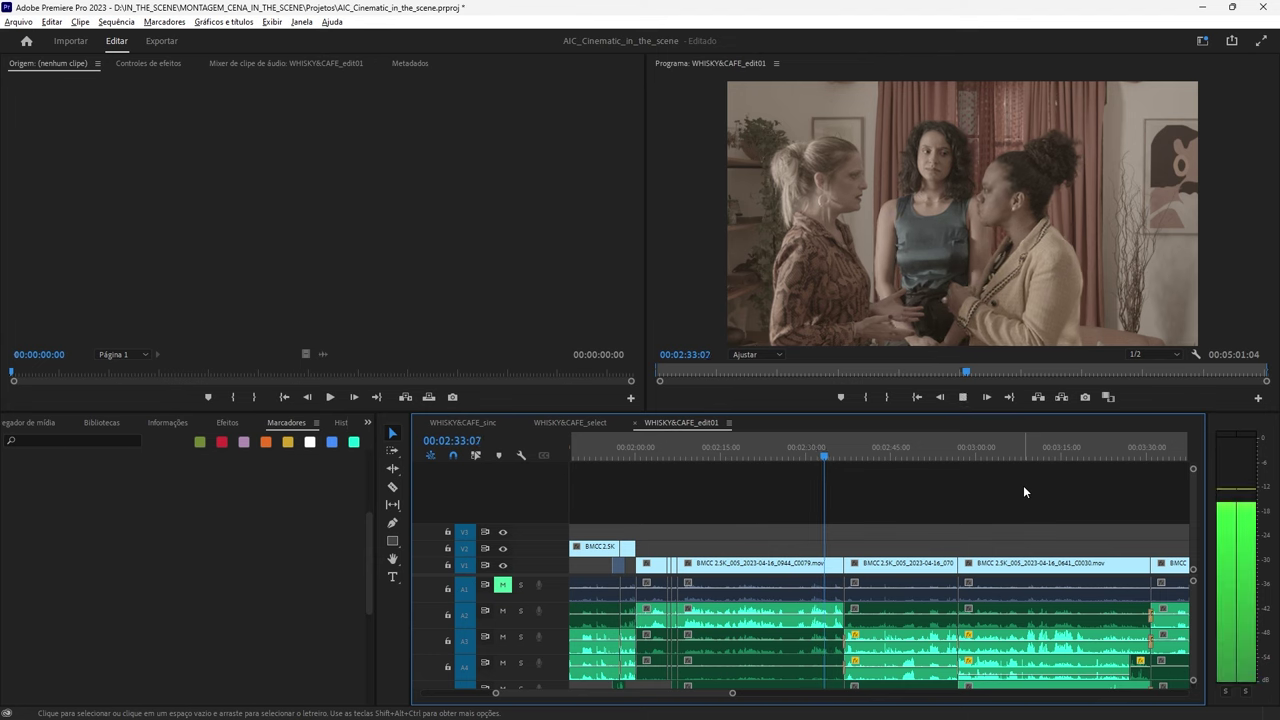